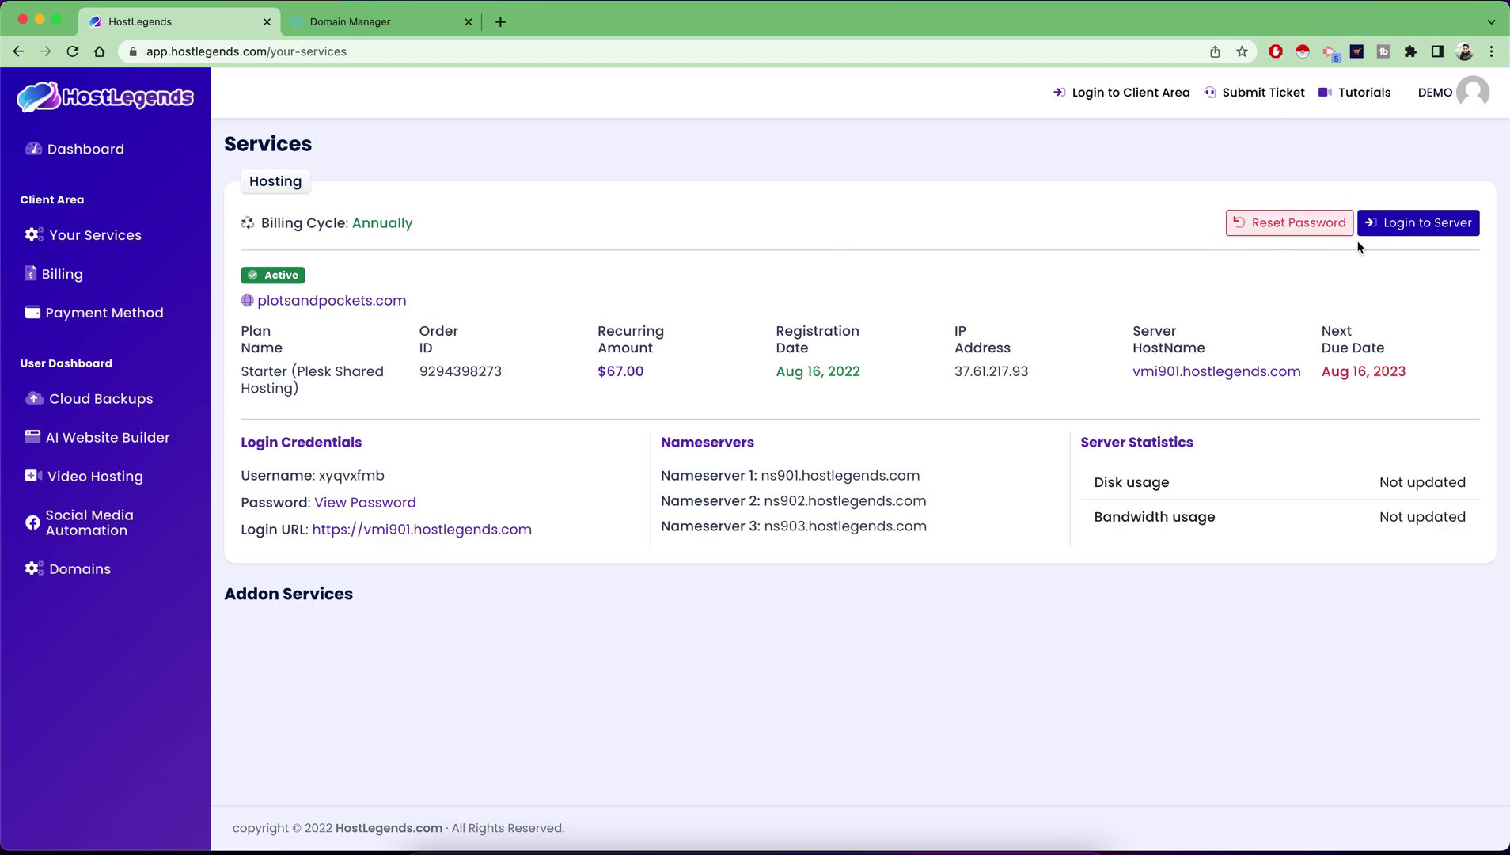
# Step: Log into the Plesk server for the plotsandpockets.com hosting plan from Services
pyautogui.click(1416, 222)
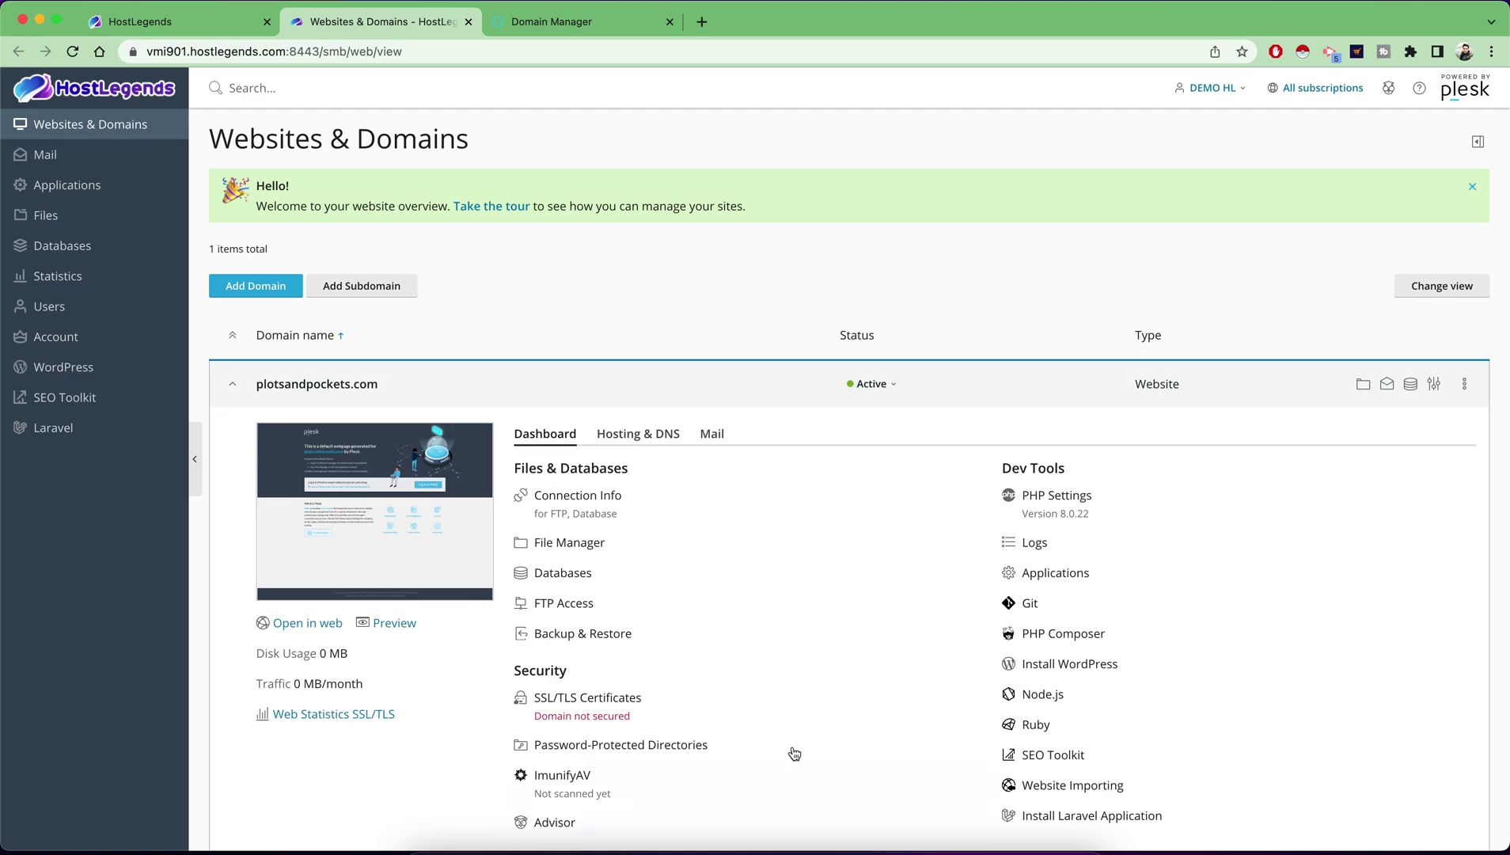
pyautogui.scroll(-3, 768, 791)
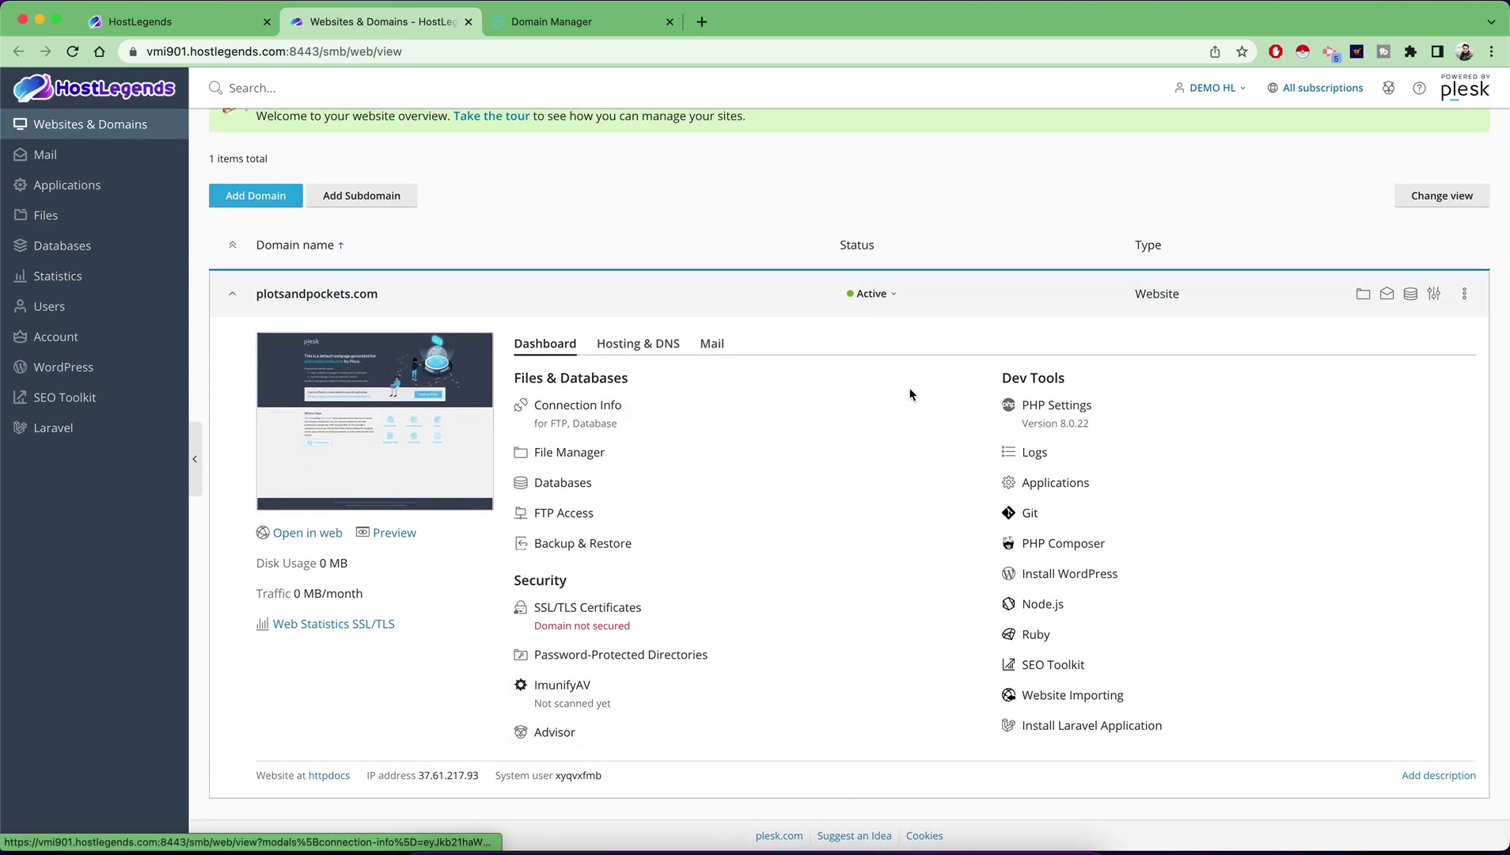
# Step: Launch the WordPress installer for plotsandpockets.com from Dev Tools
pyautogui.click(1073, 574)
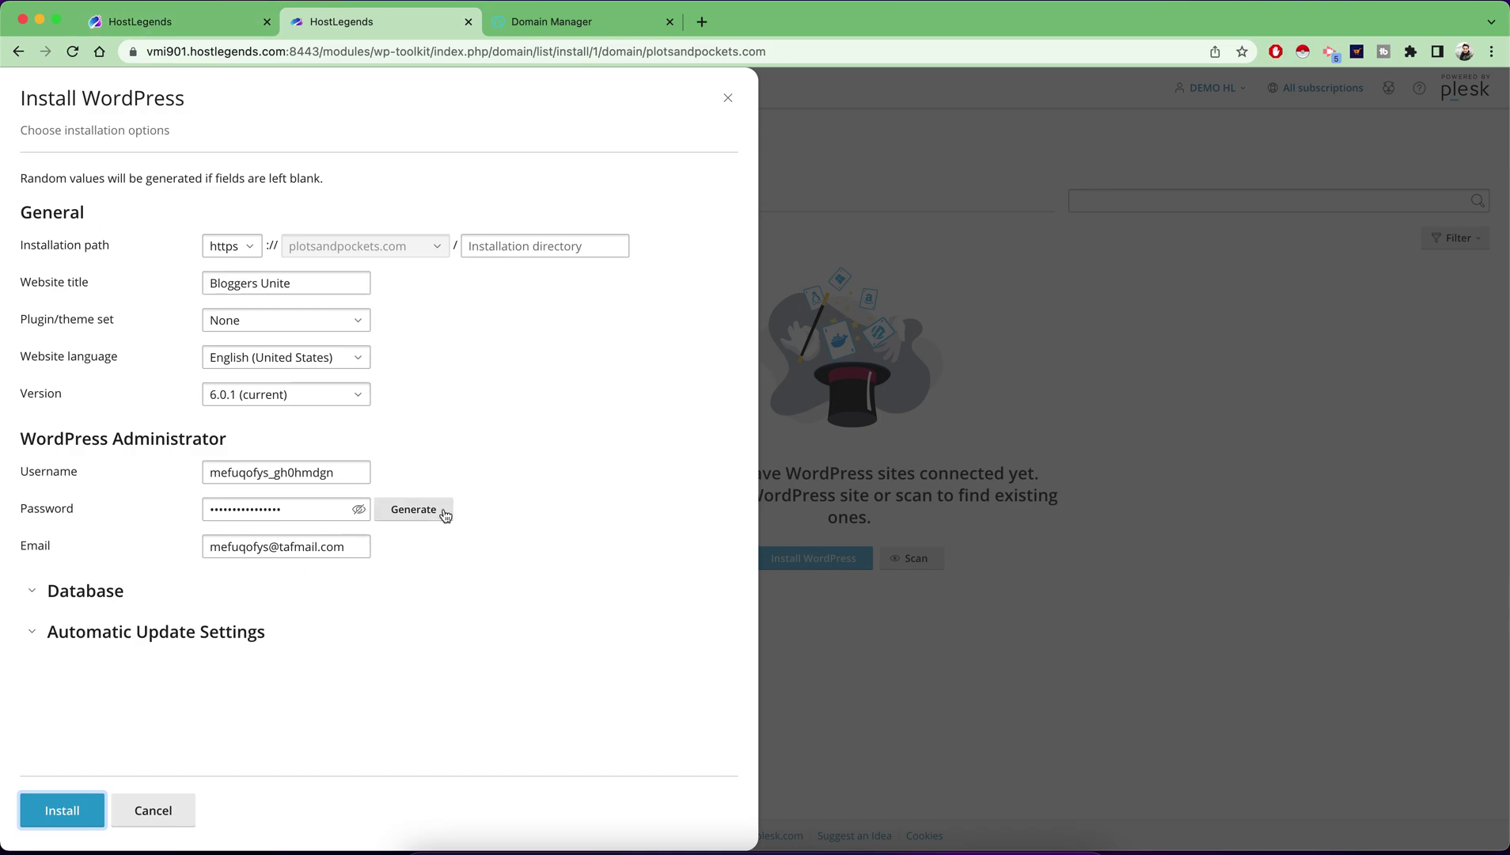
# Step: Set the website title to Plots and Pockets and the admin username to hostlegends
pyautogui.doubleClick(279, 285)
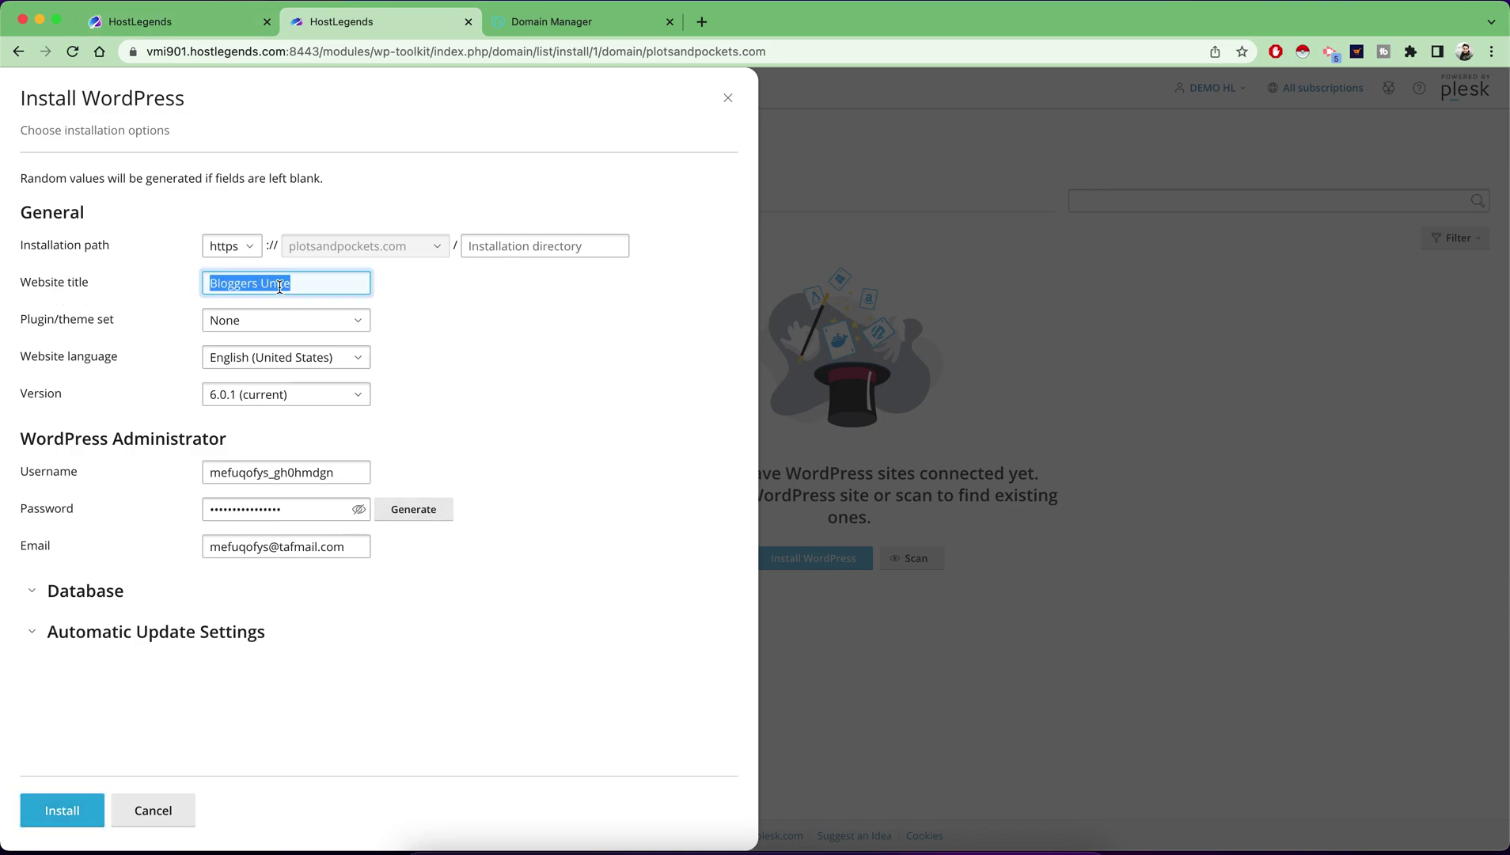
pyautogui.write('Plots and')
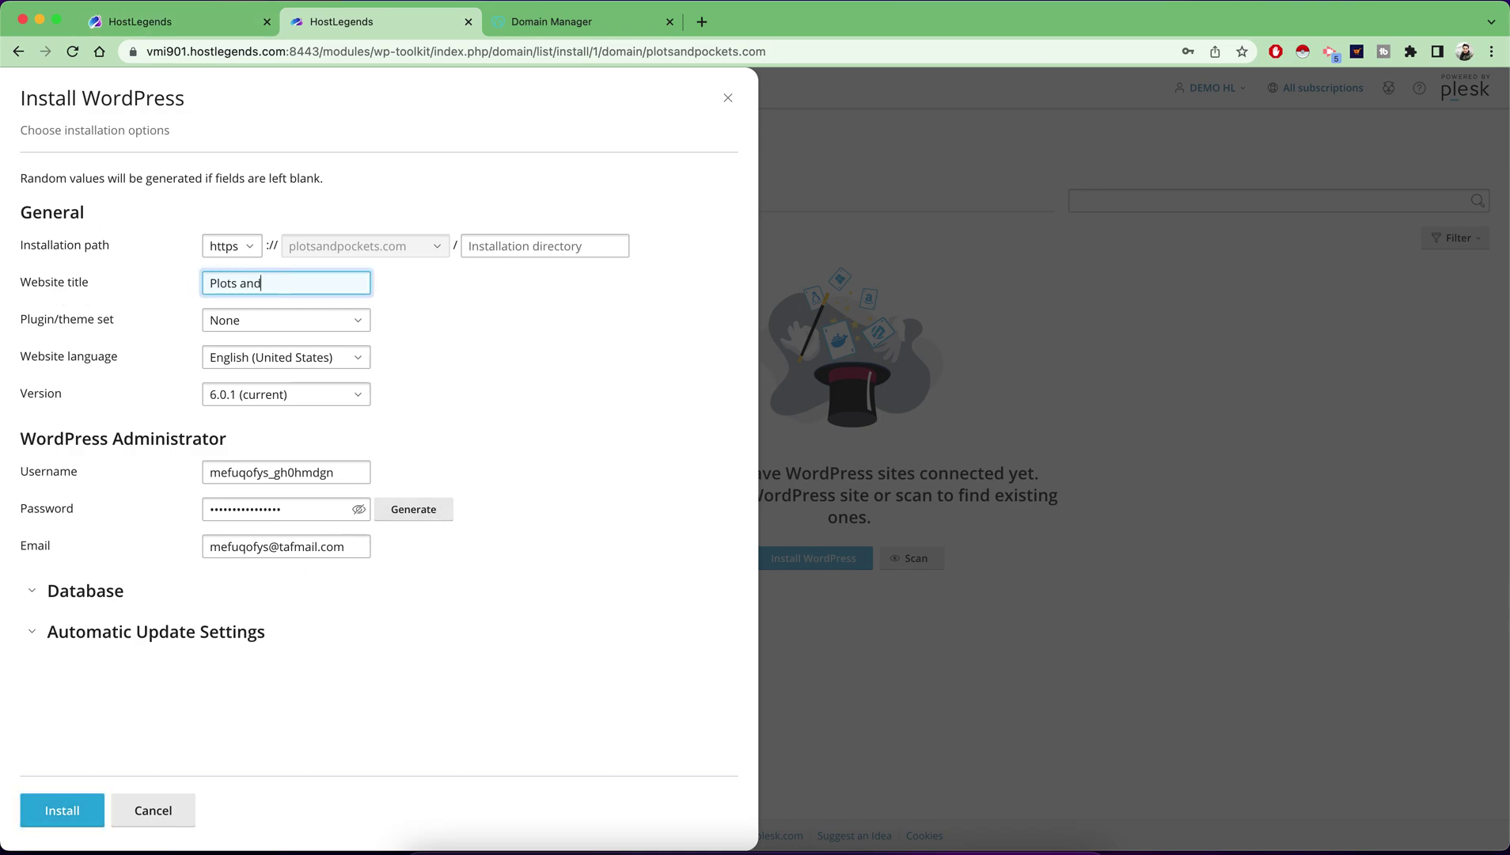
pyautogui.write(' Pockets')
pyautogui.click(281, 475)
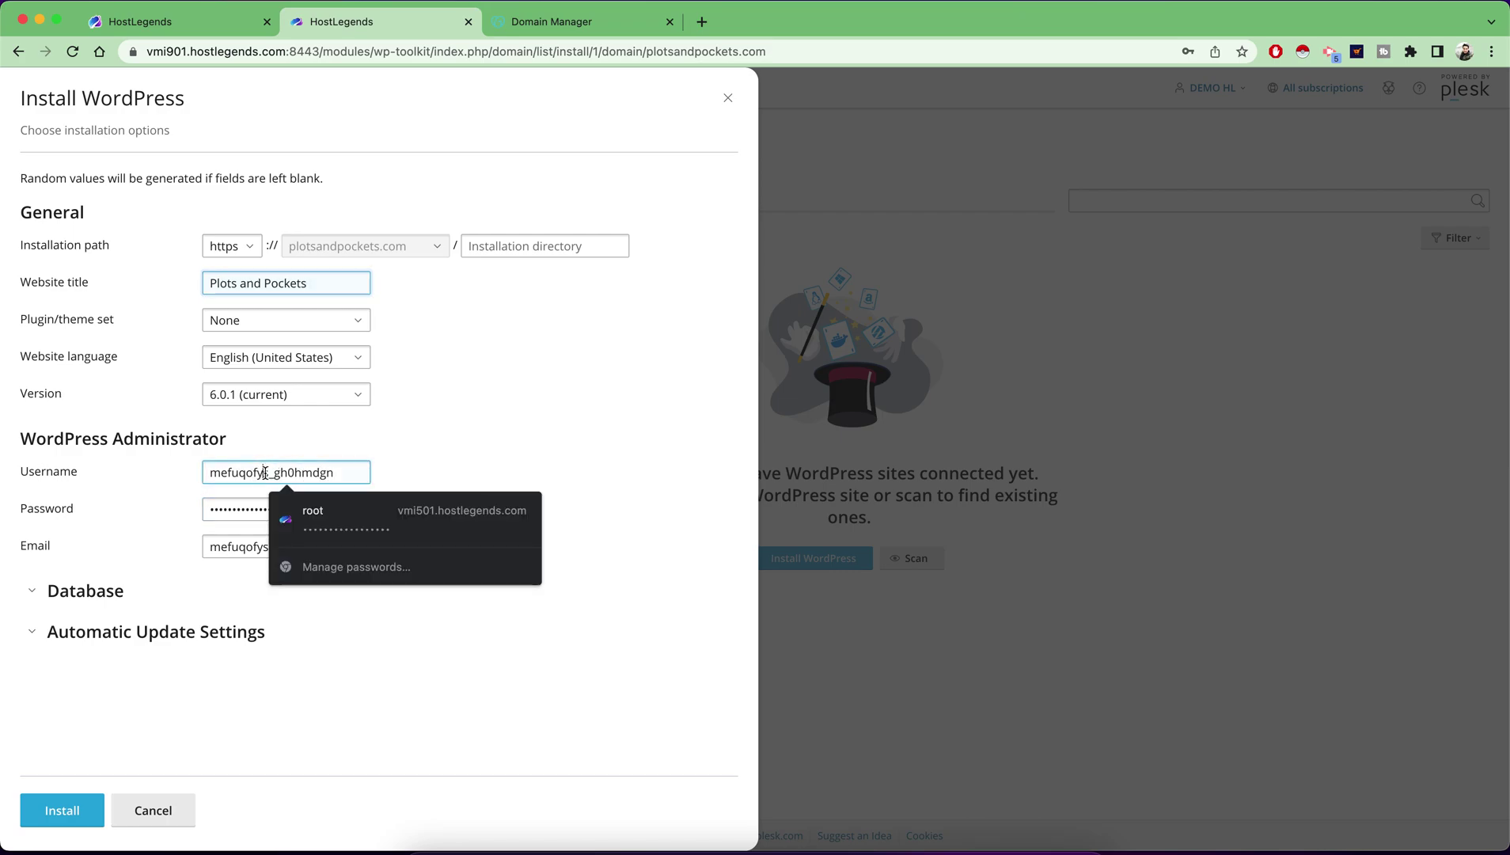
pyautogui.doubleClick(264, 473)
pyautogui.write('hostlegends')
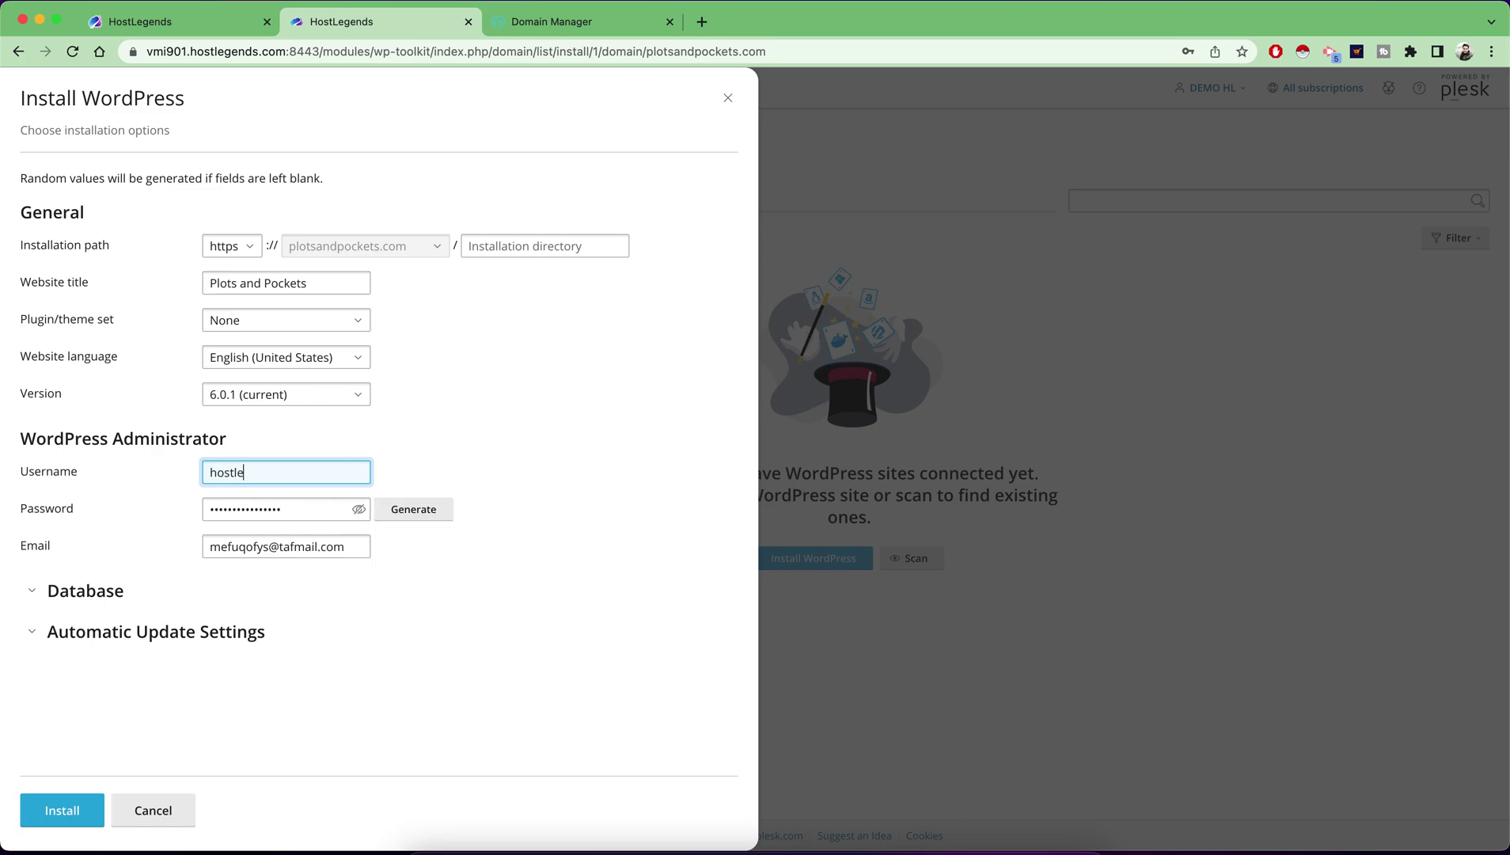
# Step: Replace the admin password with a custom one and expand the Database section
pyautogui.click(359, 509)
pyautogui.doubleClick(277, 509)
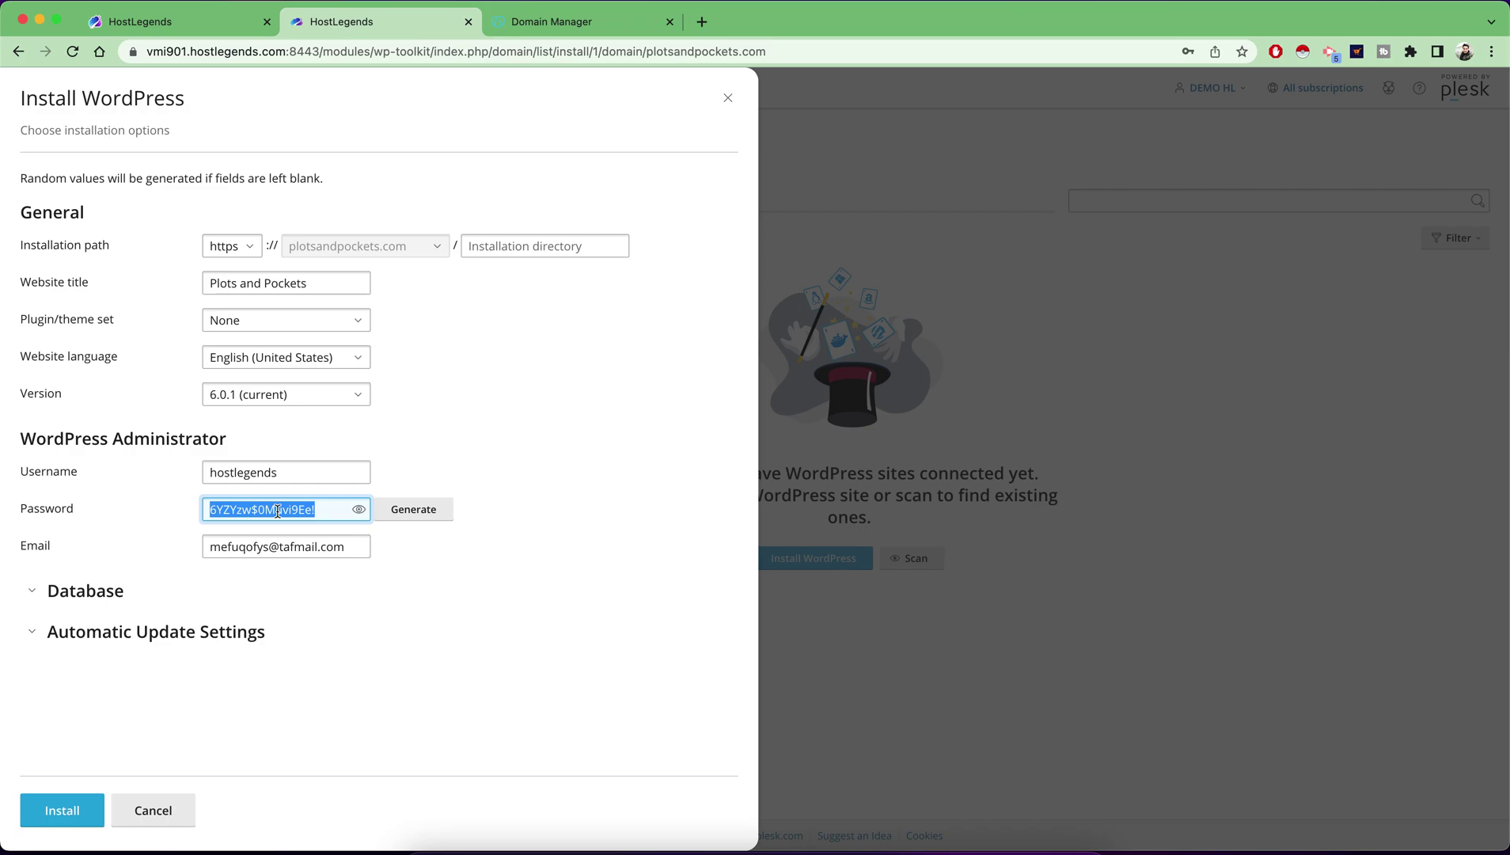
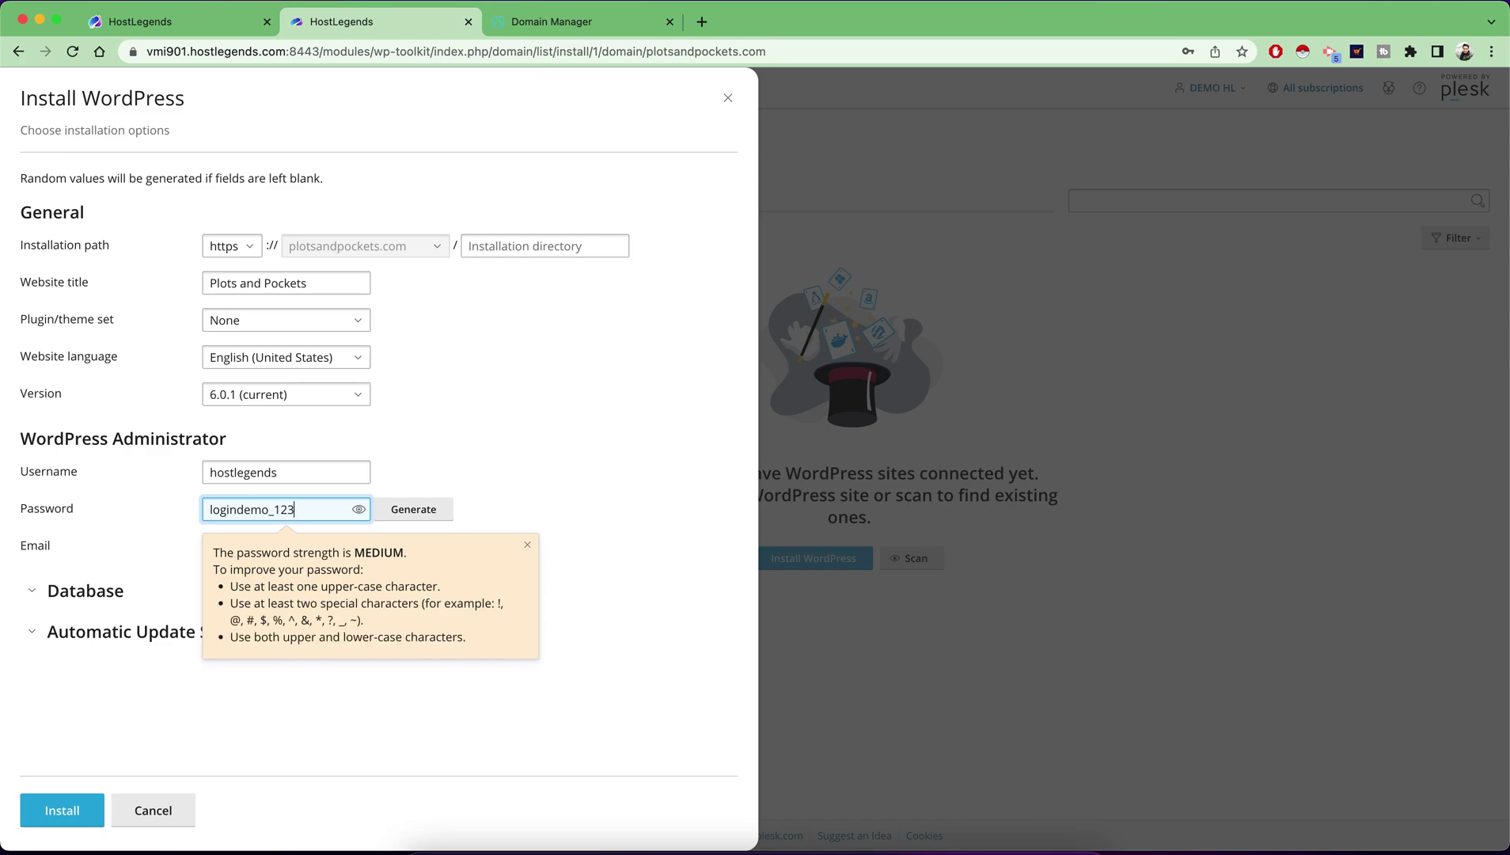
pyautogui.hotkey('ctrl', 'a')
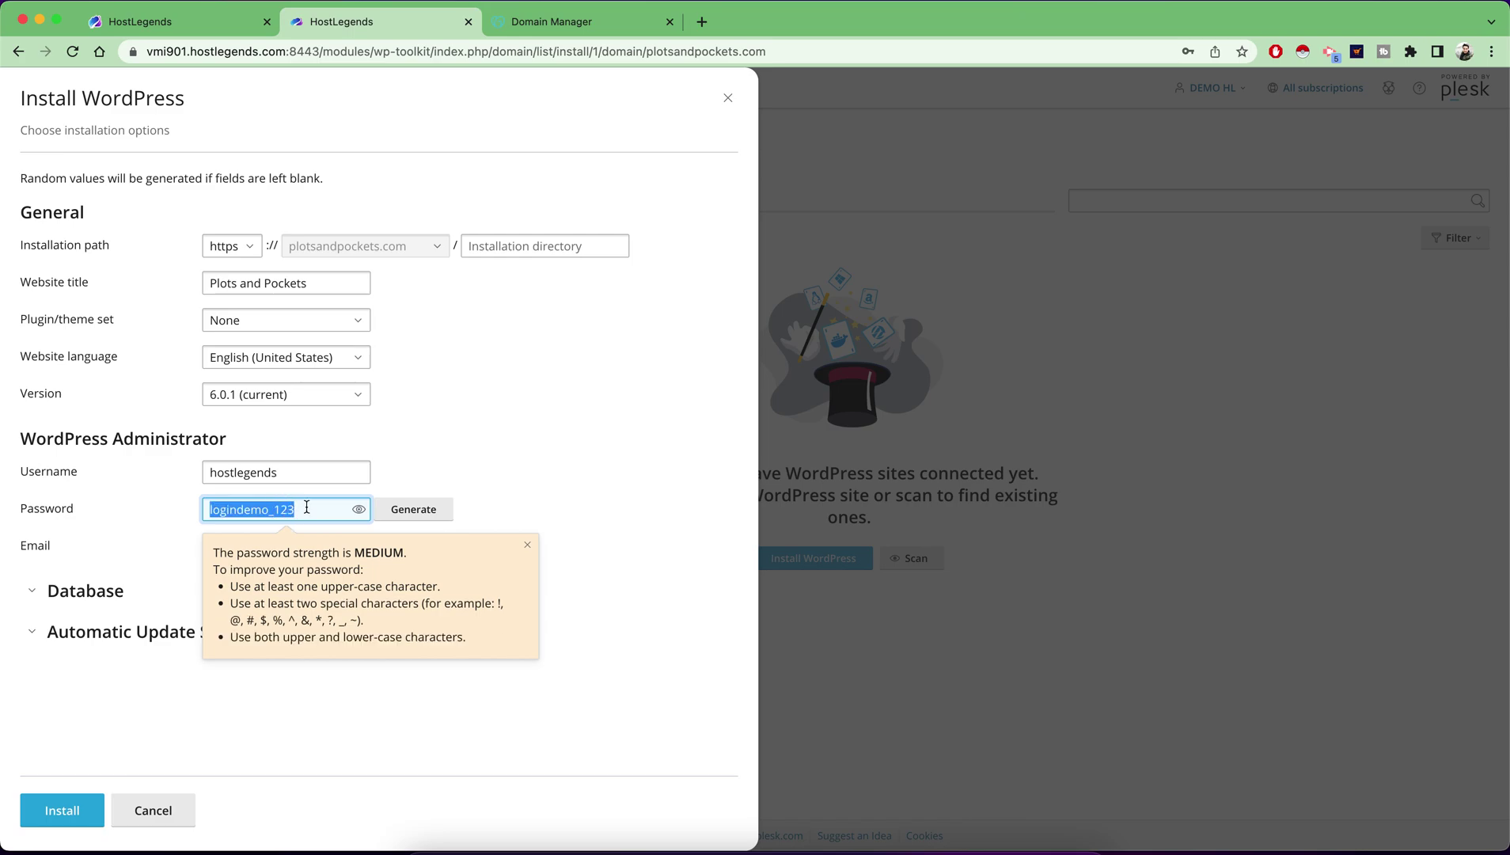
pyautogui.click(466, 461)
pyautogui.click(32, 591)
pyautogui.scroll(-1, 166, 596)
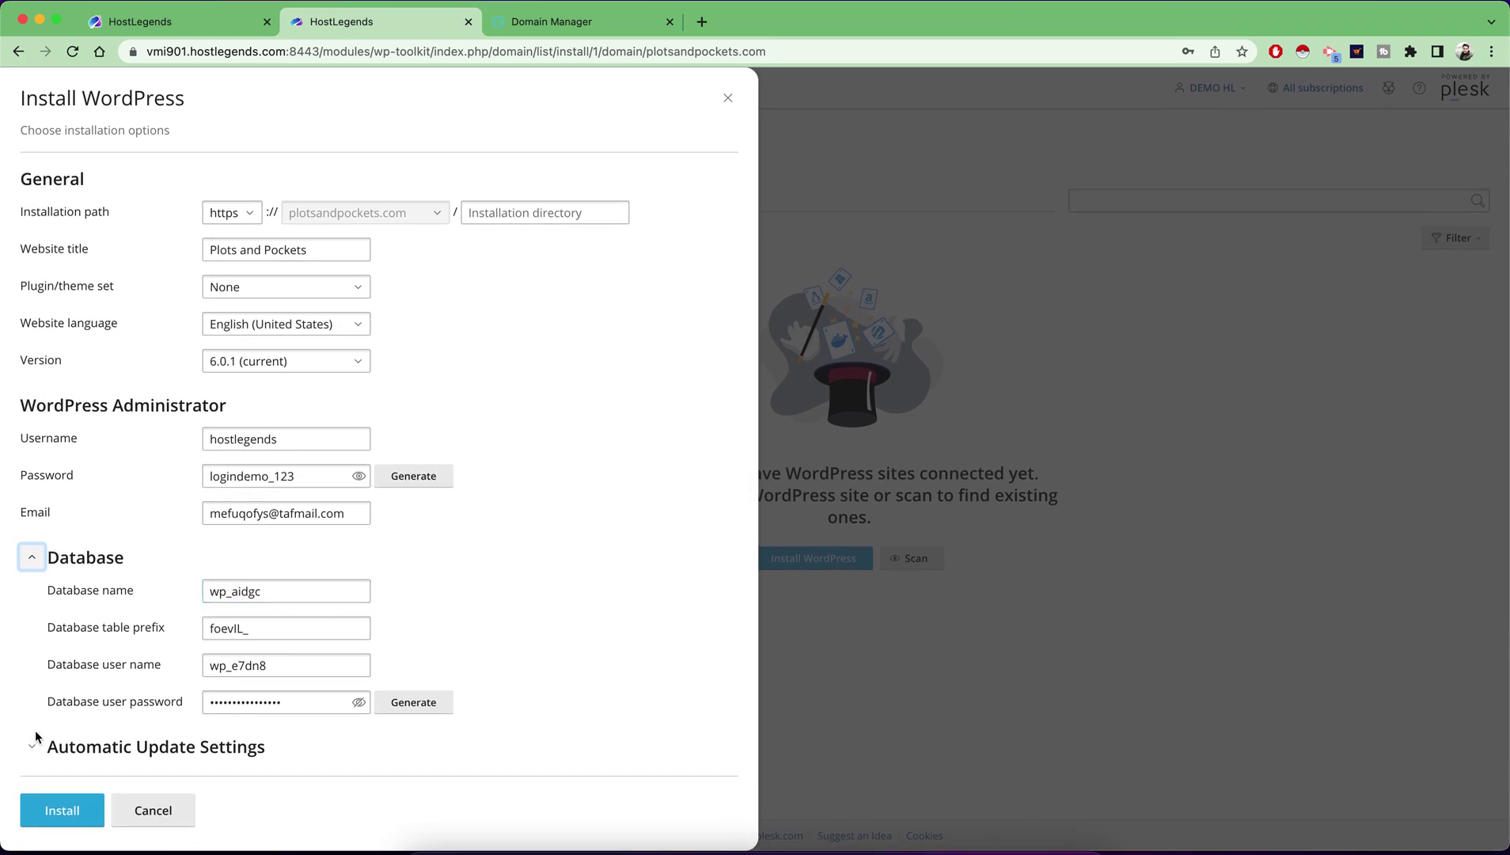
# Step: Check the database password and keep automatic updates on for all minor and major releases
pyautogui.click(263, 702)
pyautogui.click(14, 569)
pyautogui.click(32, 747)
pyautogui.scroll(-5, 475, 563)
pyautogui.scroll(-3, 578, 403)
pyautogui.scroll(-2, 577, 403)
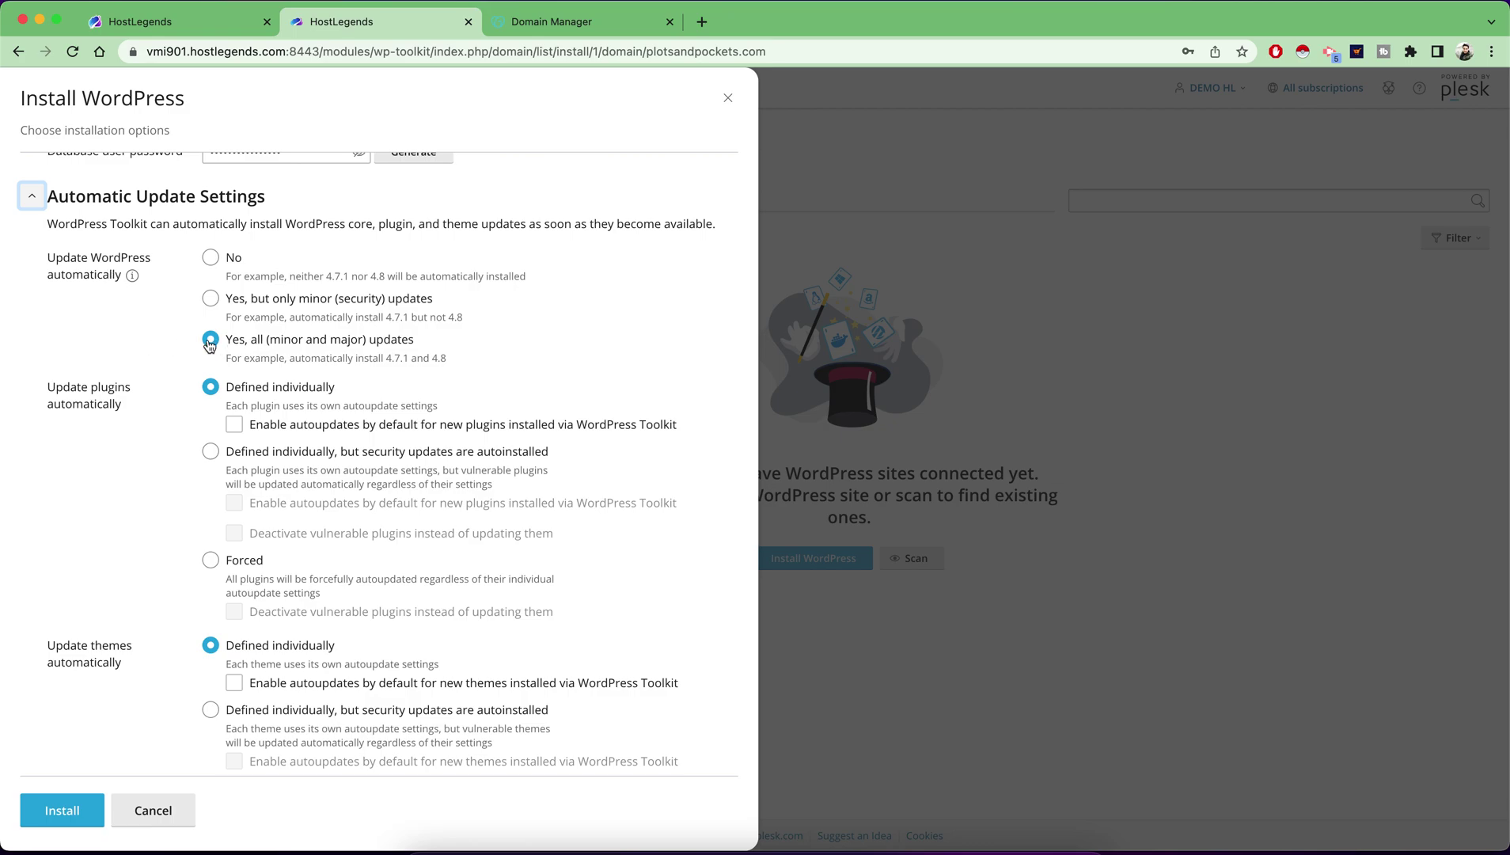
pyautogui.scroll(-2, 106, 401)
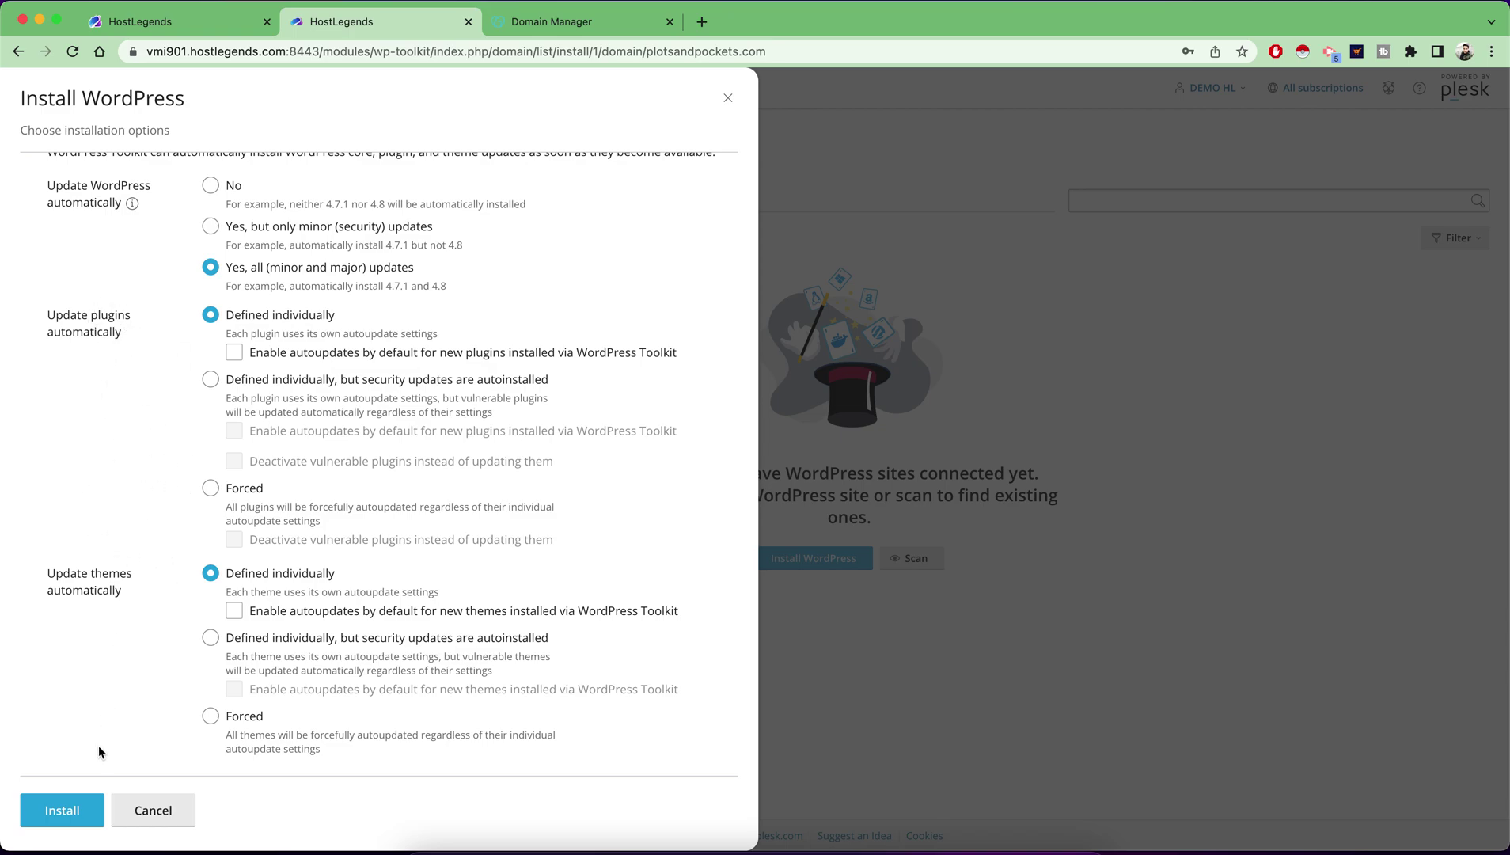
# Step: Install WordPress with these settings, then go on to add plugins
pyautogui.click(48, 810)
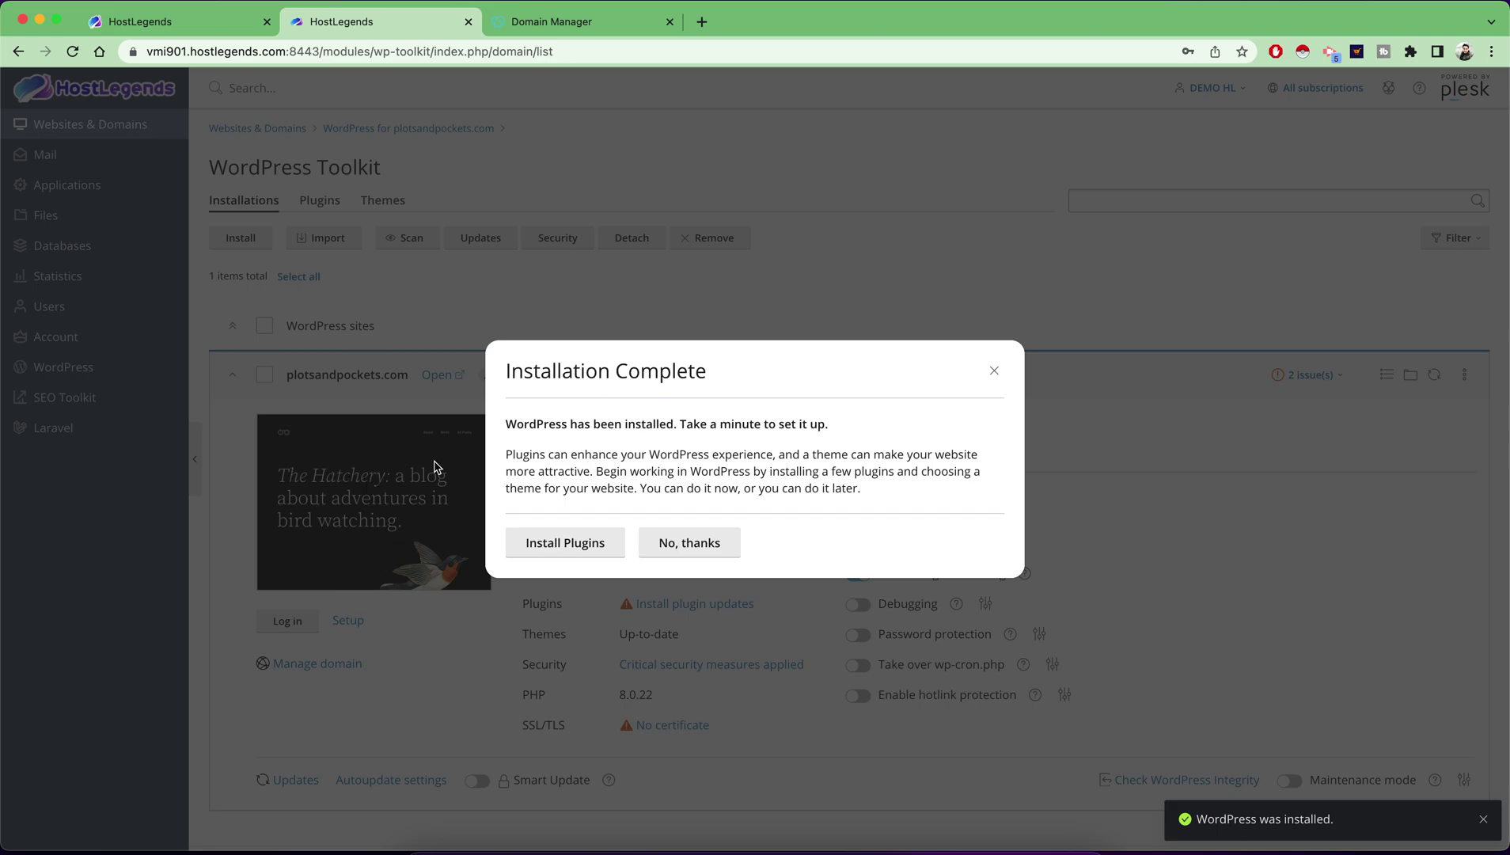
pyautogui.click(577, 547)
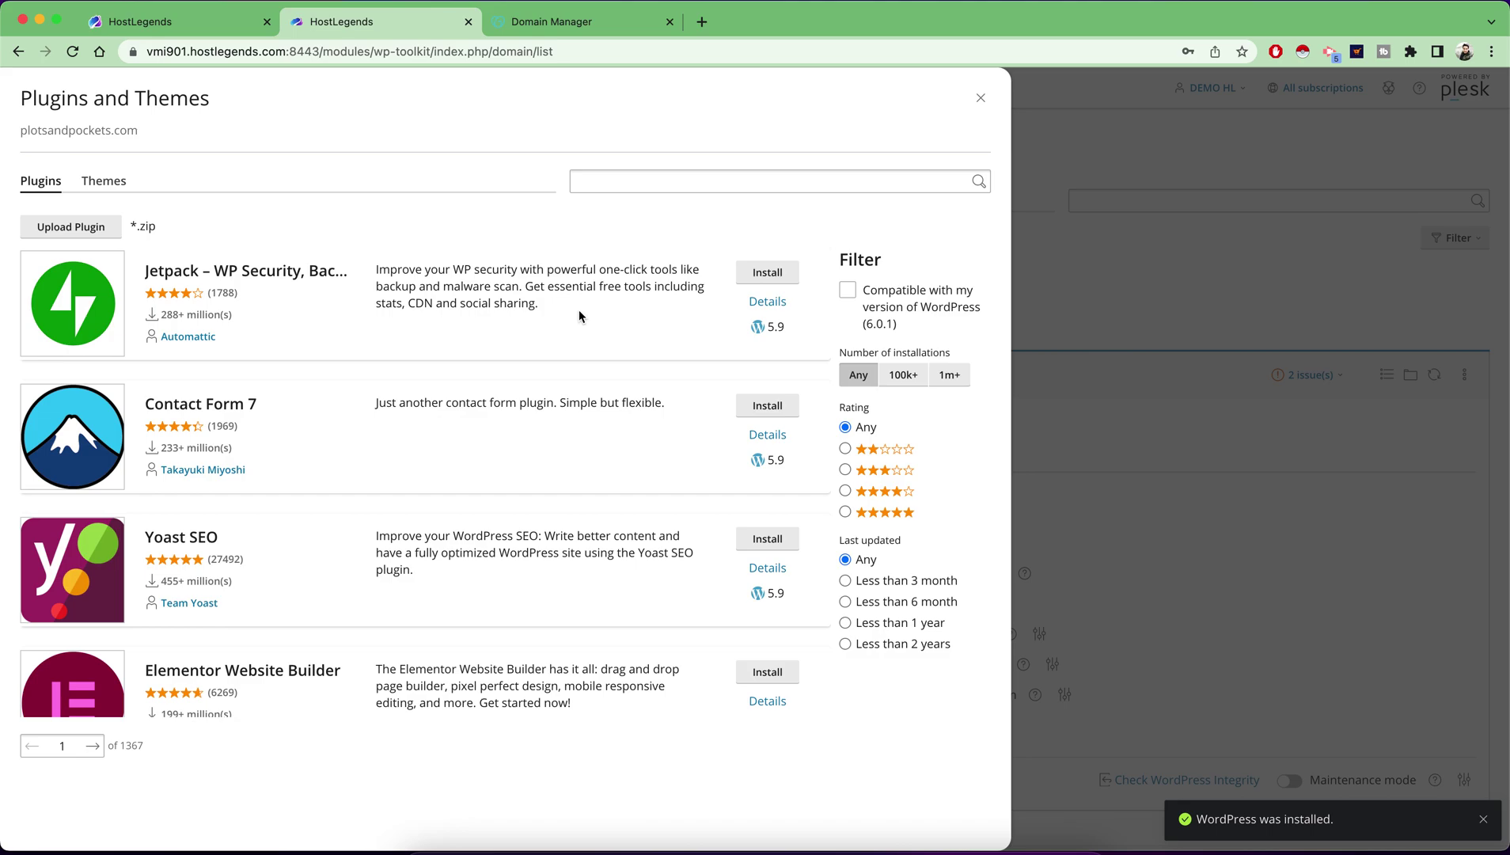
# Step: Install the Jetpack, Contact Form 7 and Yoast SEO plugins, then move to Themes
pyautogui.click(767, 271)
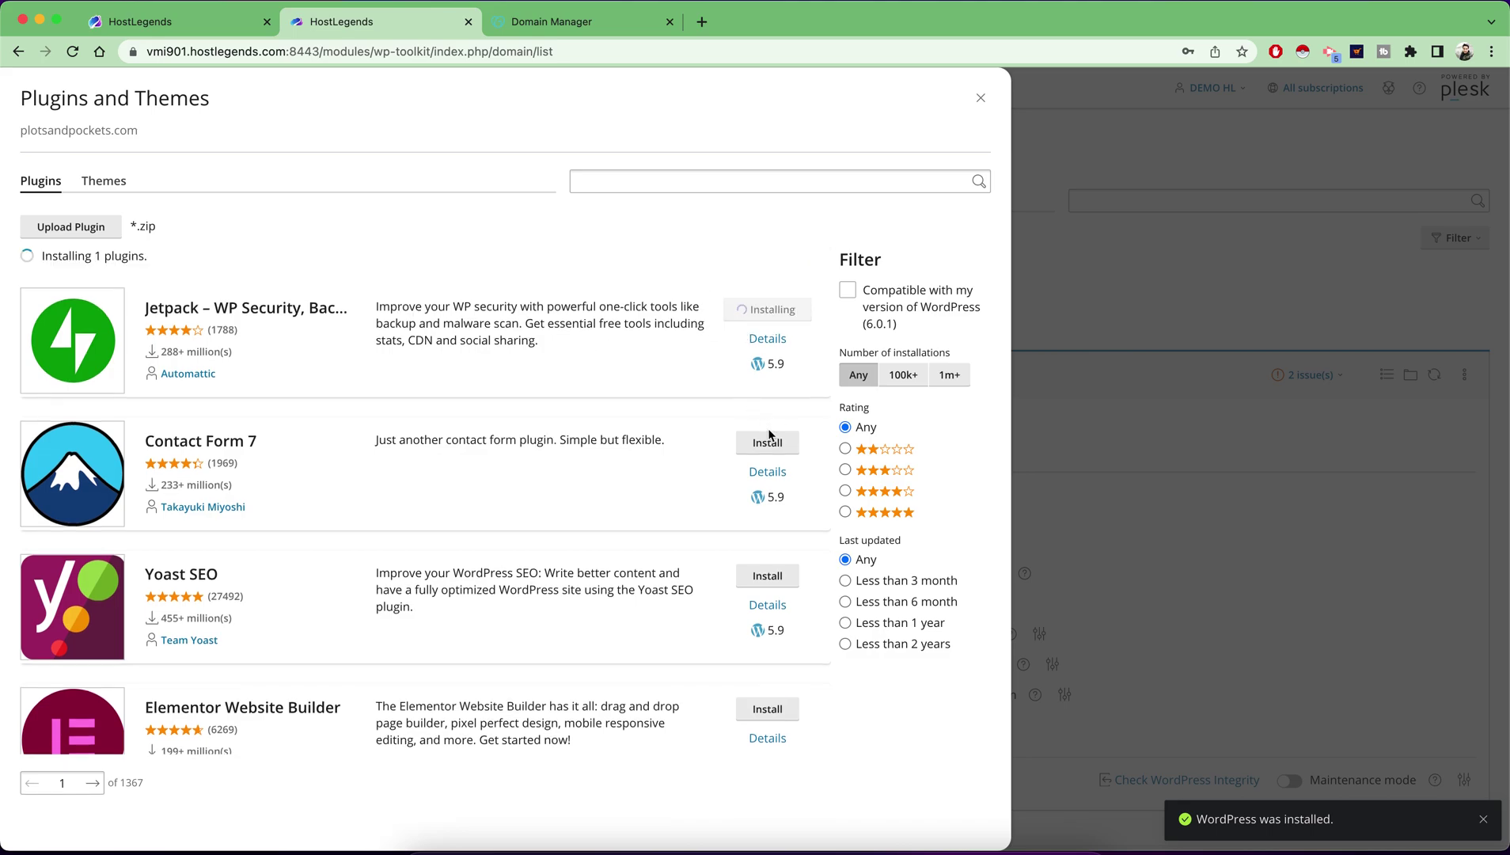
pyautogui.click(768, 441)
pyautogui.click(767, 574)
pyautogui.scroll(-3, 606, 552)
pyautogui.scroll(-2, 606, 552)
pyautogui.scroll(3, 555, 576)
pyautogui.scroll(2, 541, 425)
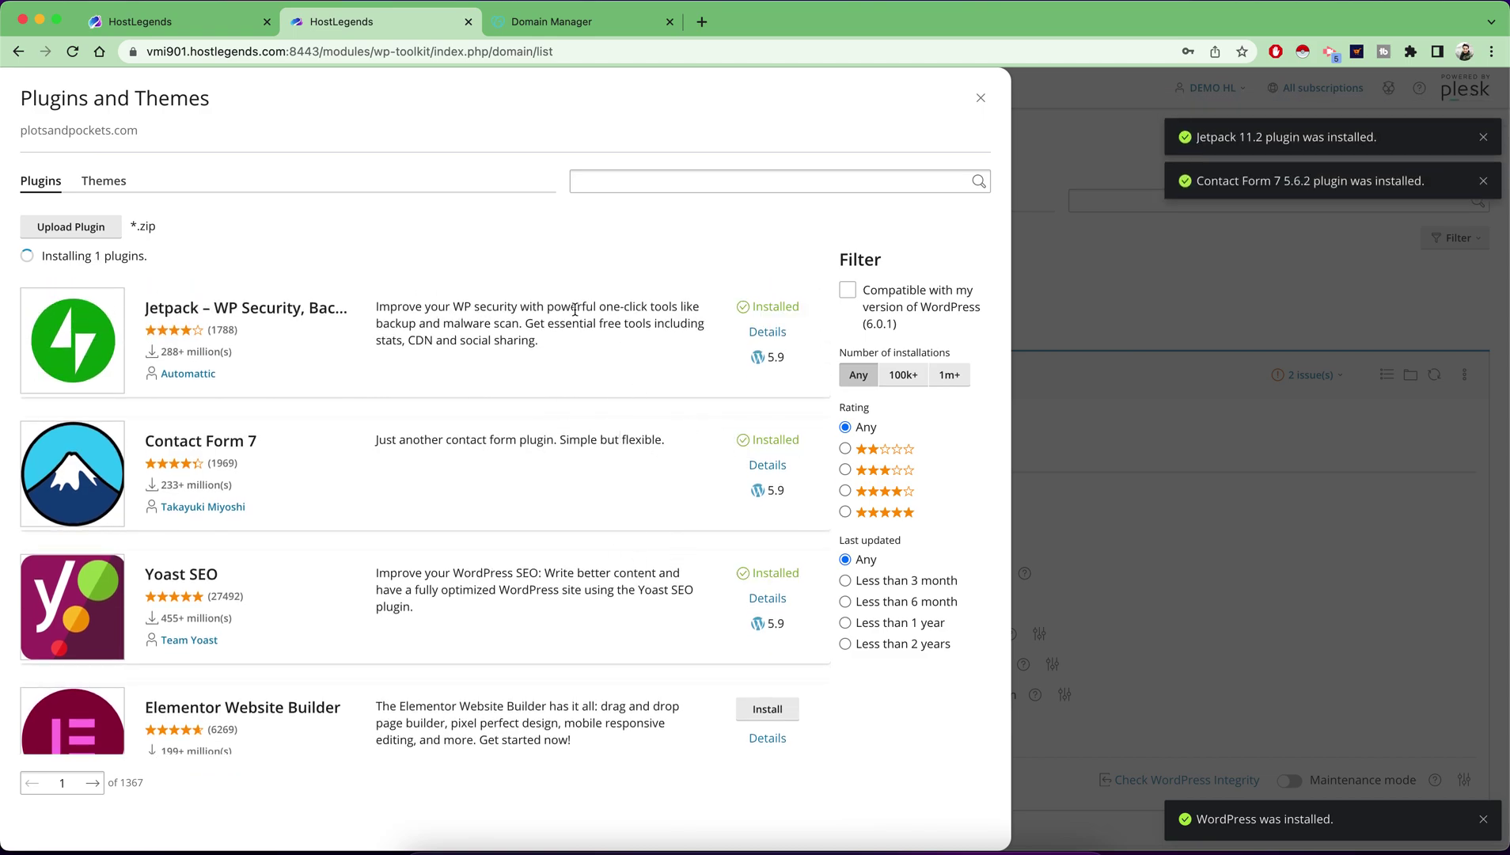
pyautogui.click(102, 181)
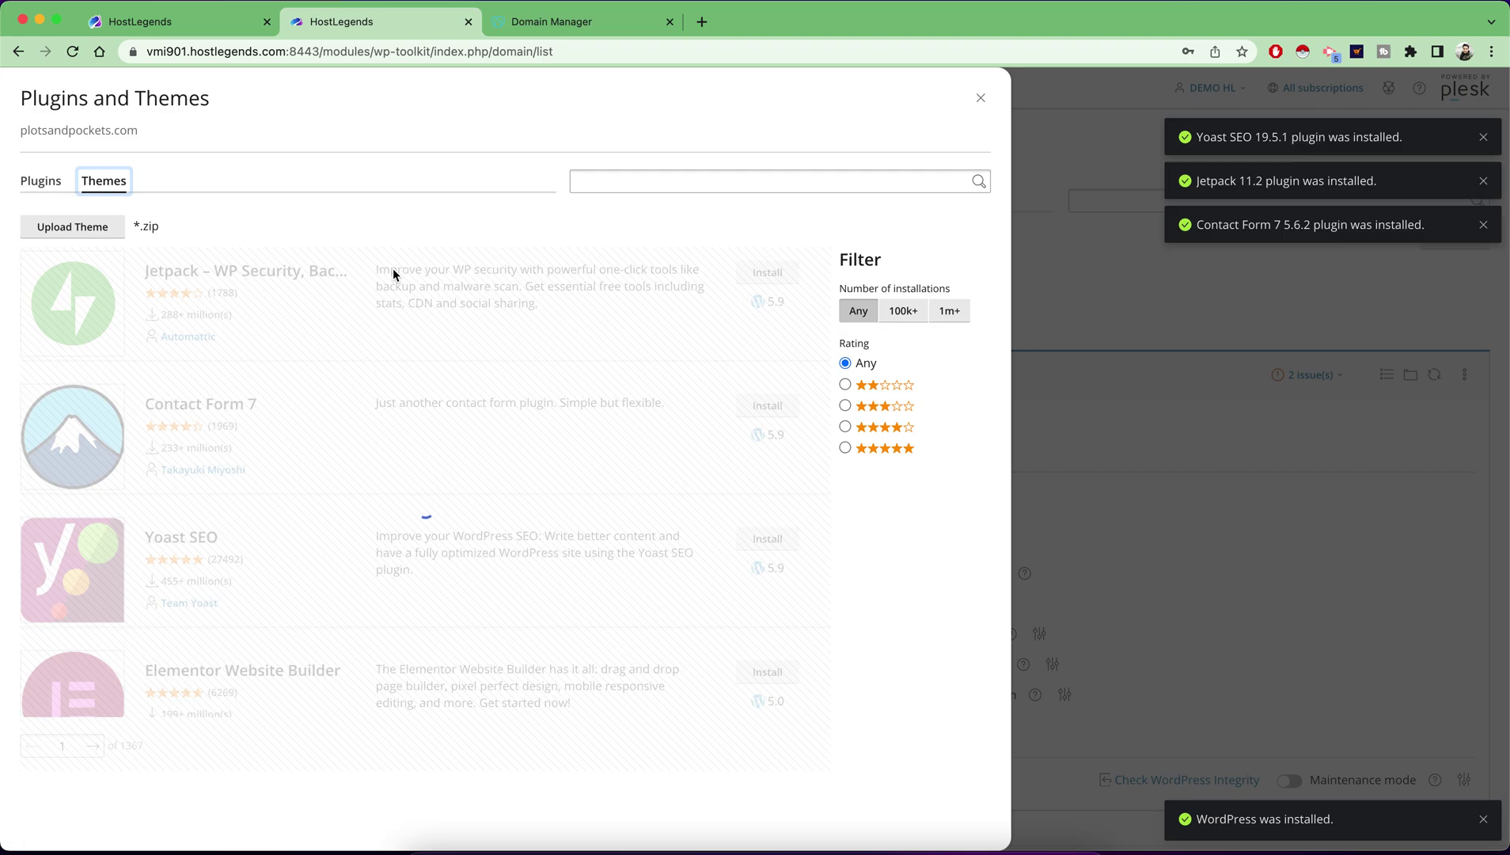
pyautogui.scroll(-5, 435, 401)
pyautogui.scroll(-3, 435, 402)
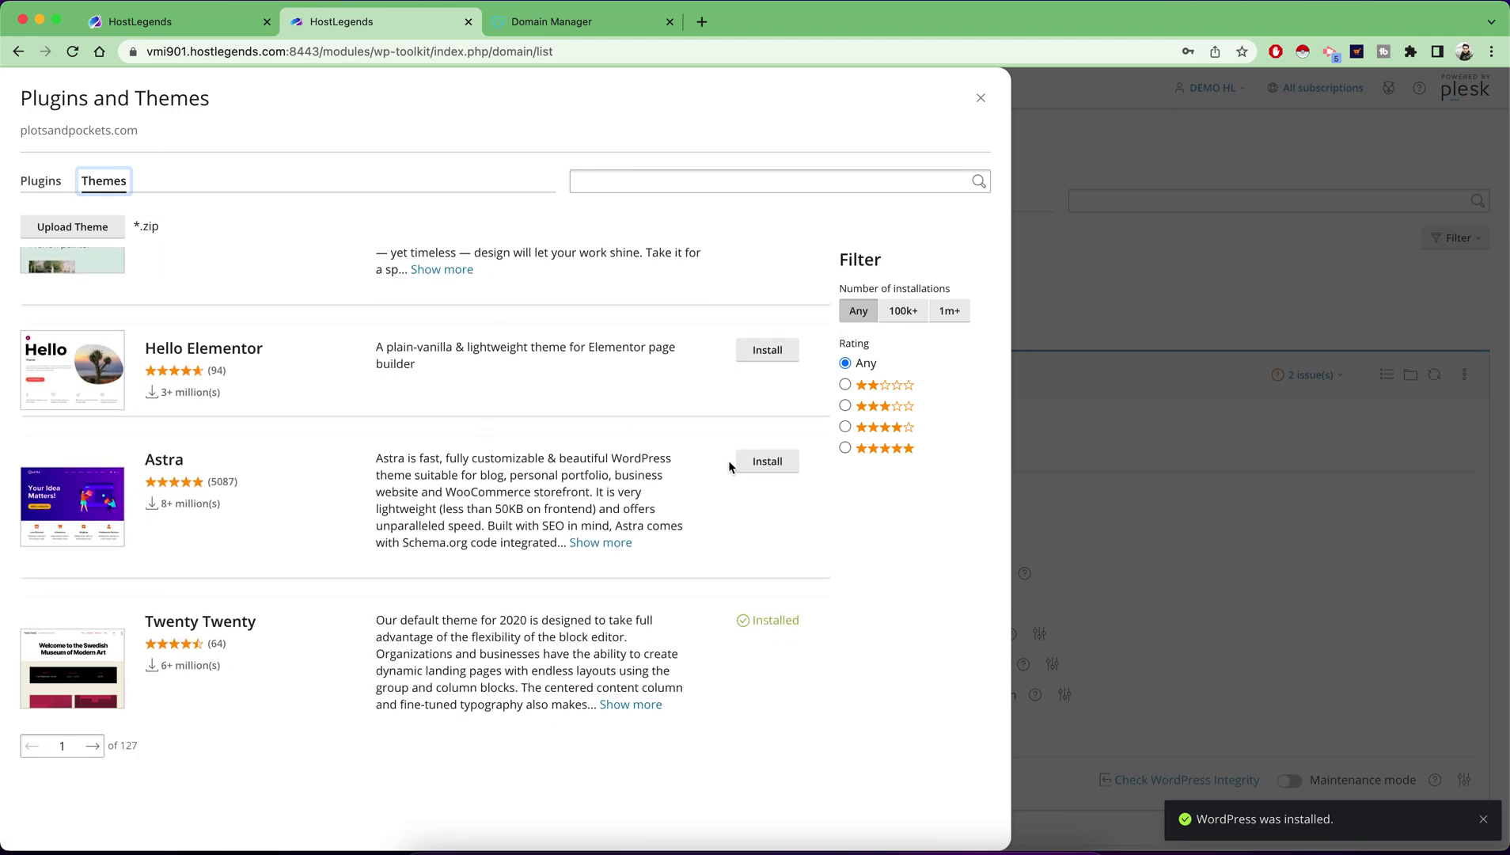
# Step: Install the Astra theme, filter themes to five-star ratings, and return to Plugins
pyautogui.click(767, 461)
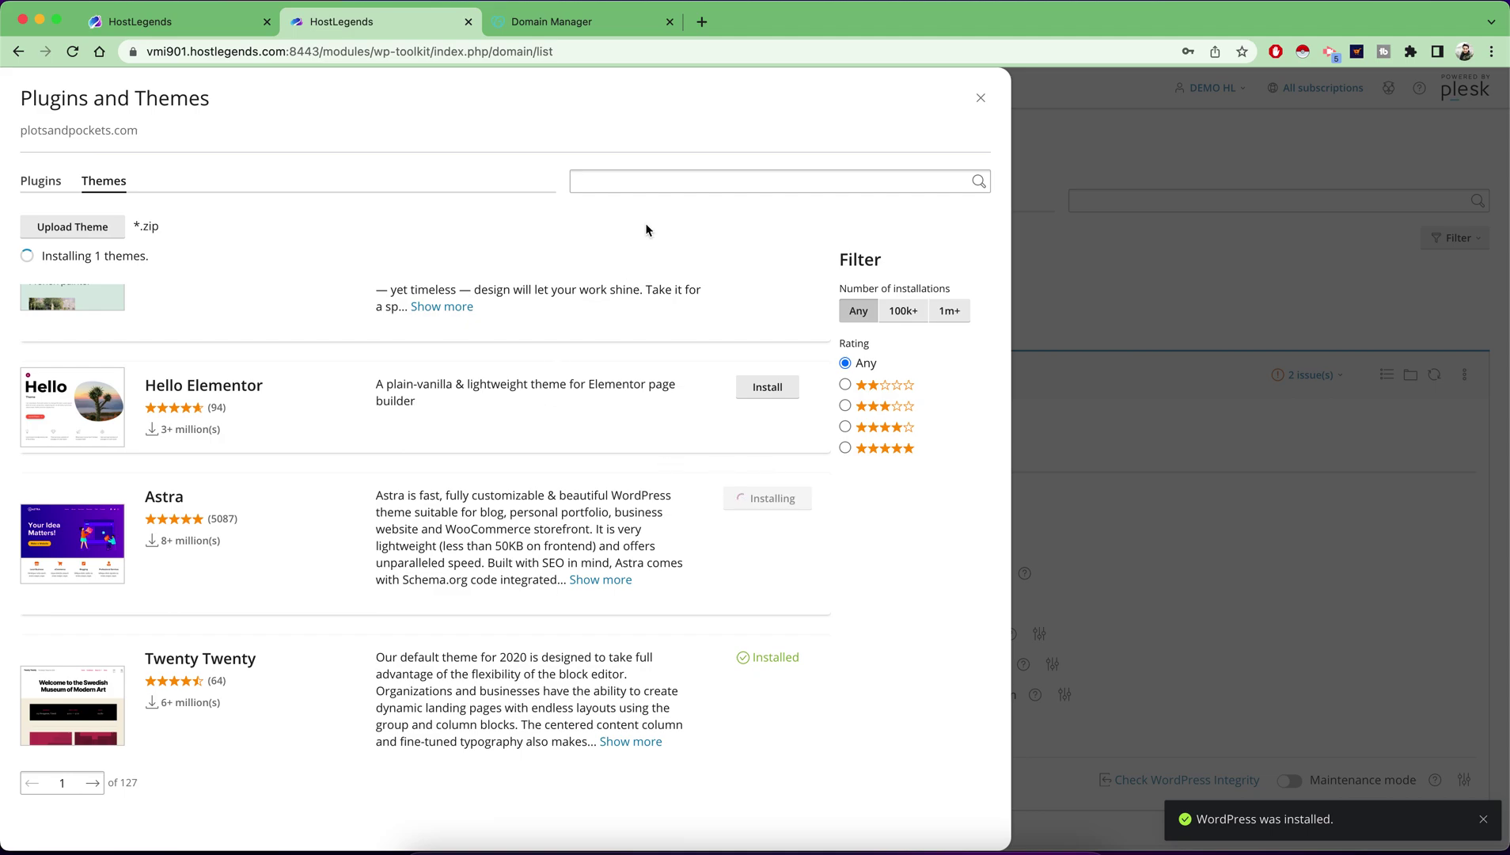
pyautogui.click(695, 185)
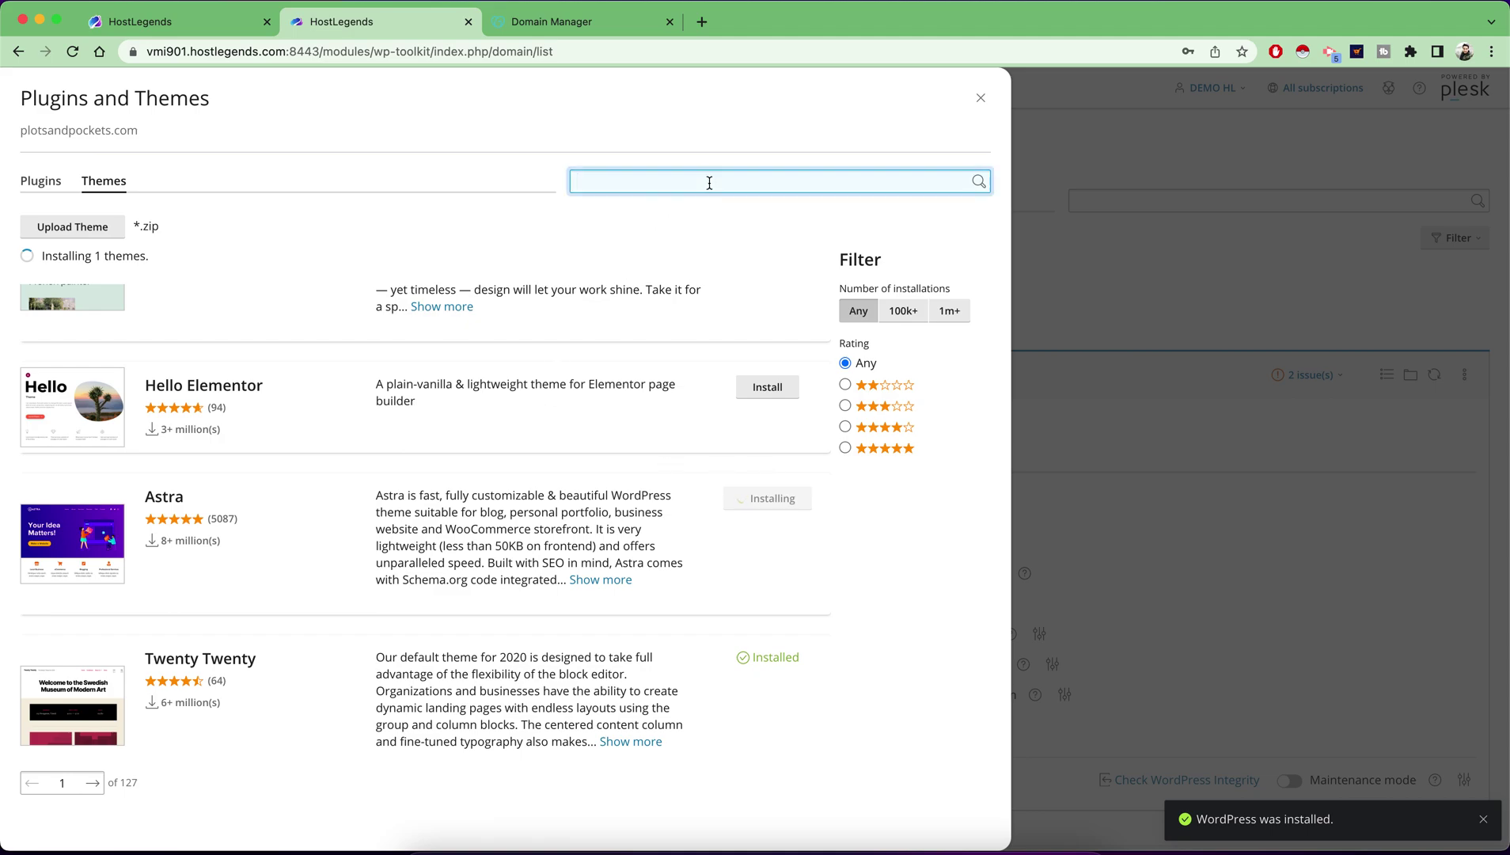
pyautogui.click(847, 449)
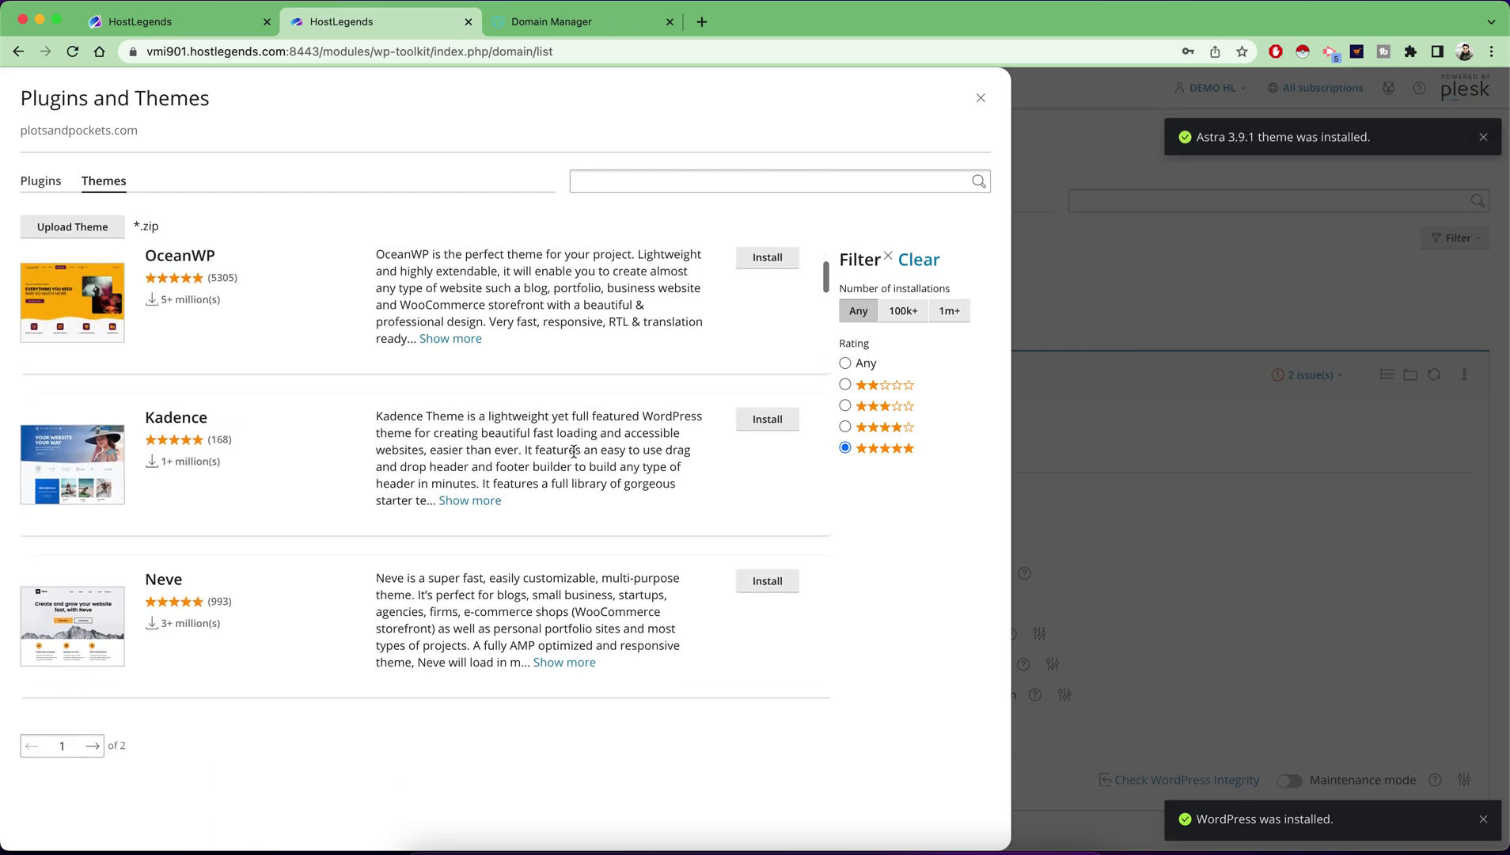
pyautogui.scroll(-3, 573, 452)
pyautogui.scroll(-3, 574, 452)
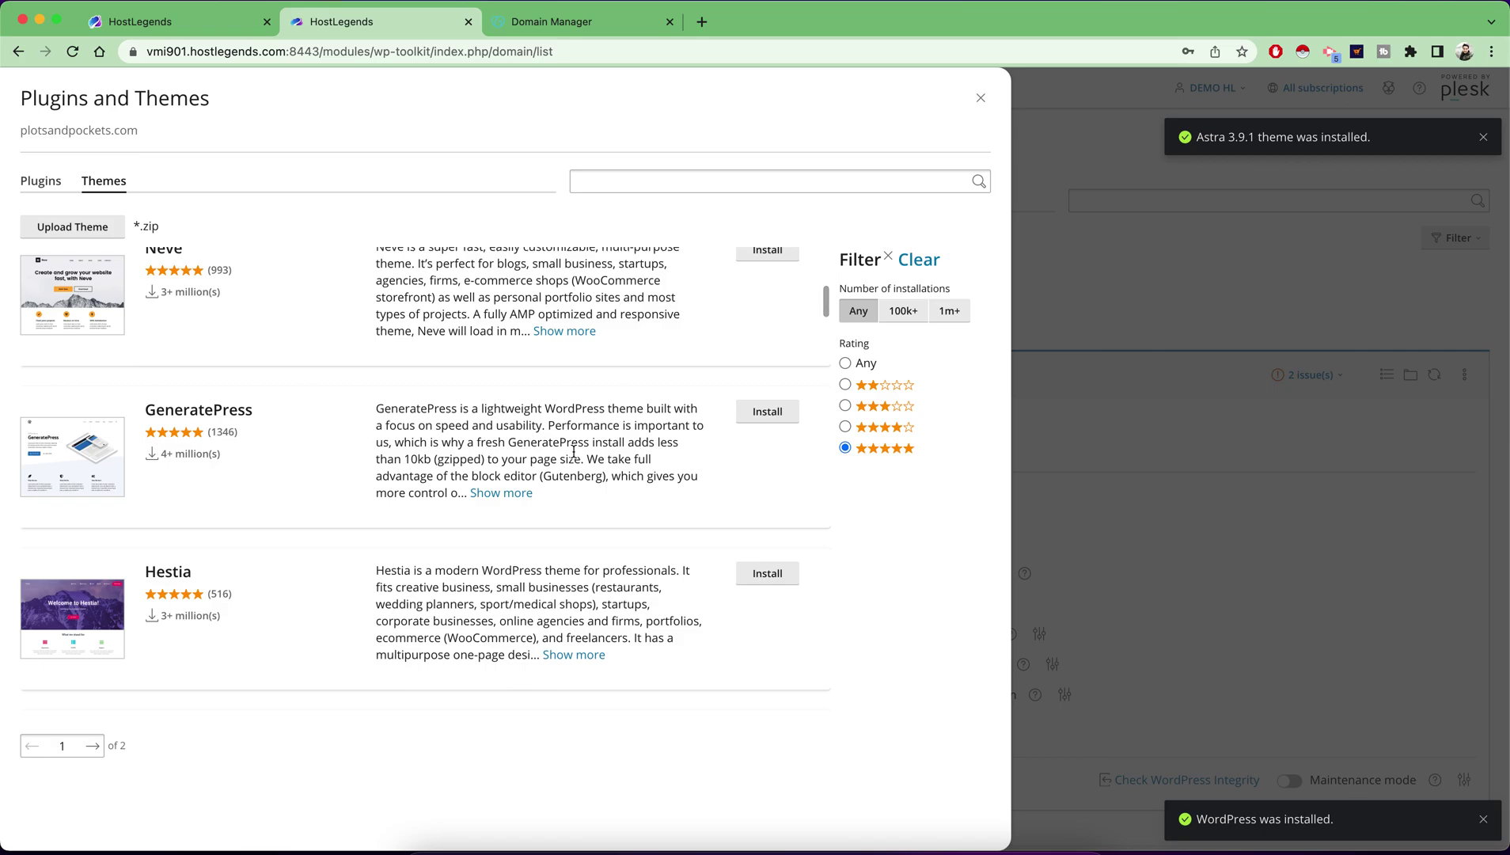
pyautogui.scroll(-2, 573, 452)
pyautogui.scroll(5, 573, 452)
pyautogui.scroll(1, 573, 452)
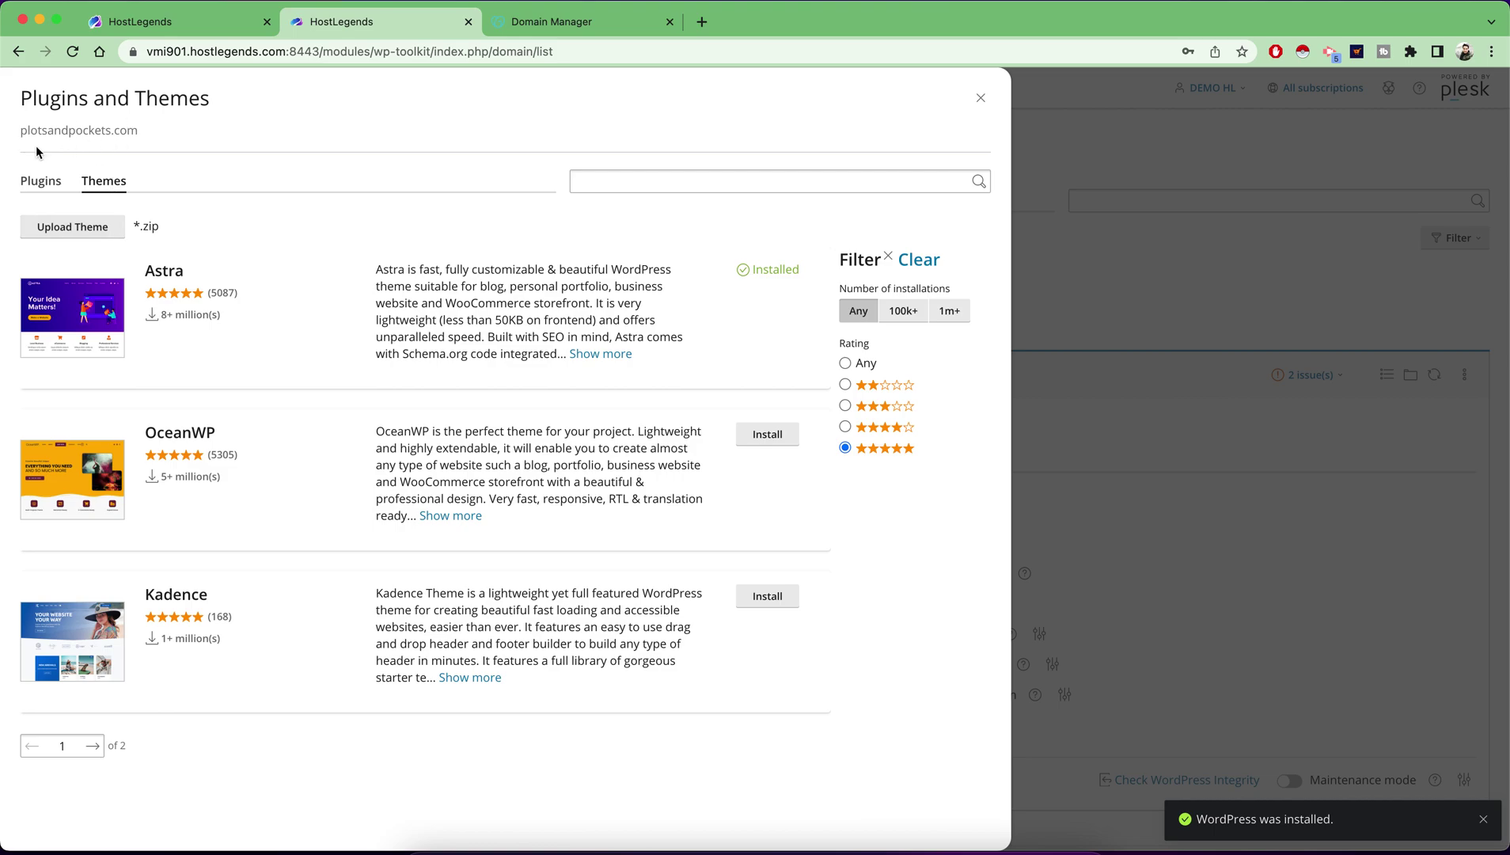
pyautogui.click(40, 181)
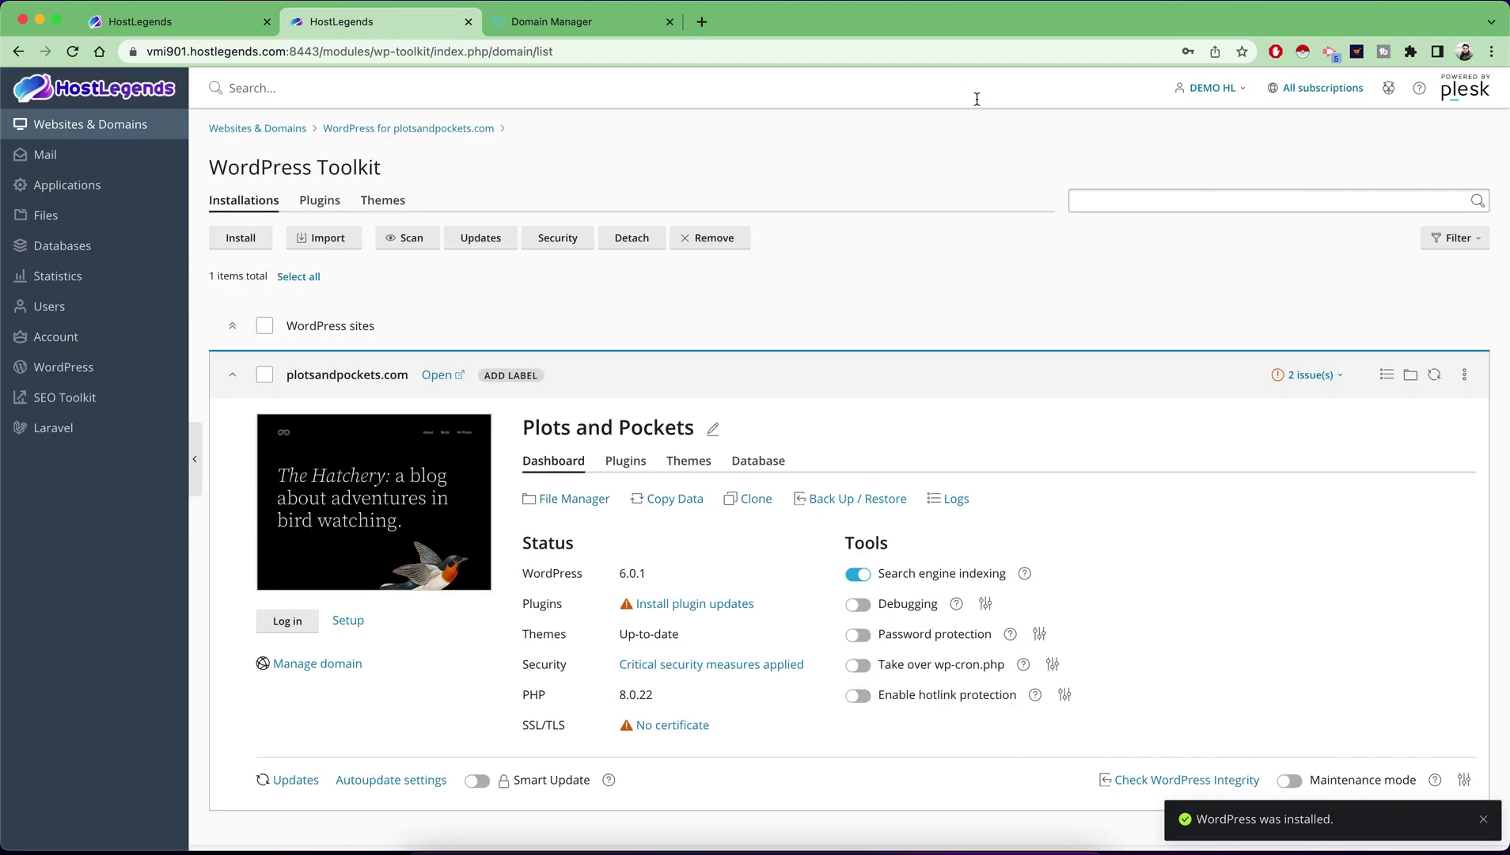
pyautogui.scroll(-1, 926, 372)
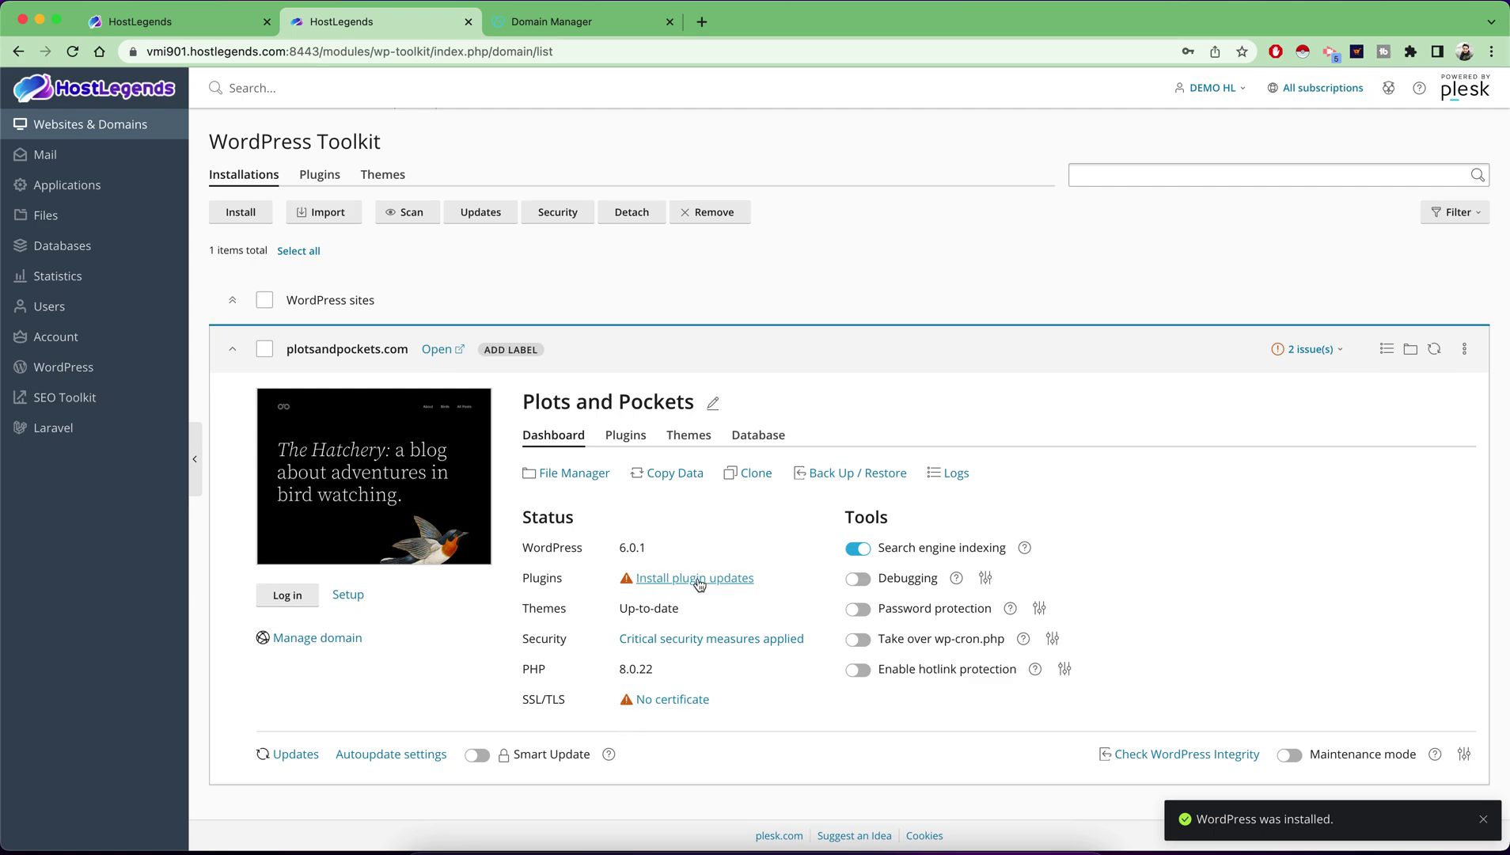
# Step: Check the dashboard note that plotsandpockets.com has no SSL/TLS certificate
pyautogui.click(666, 699)
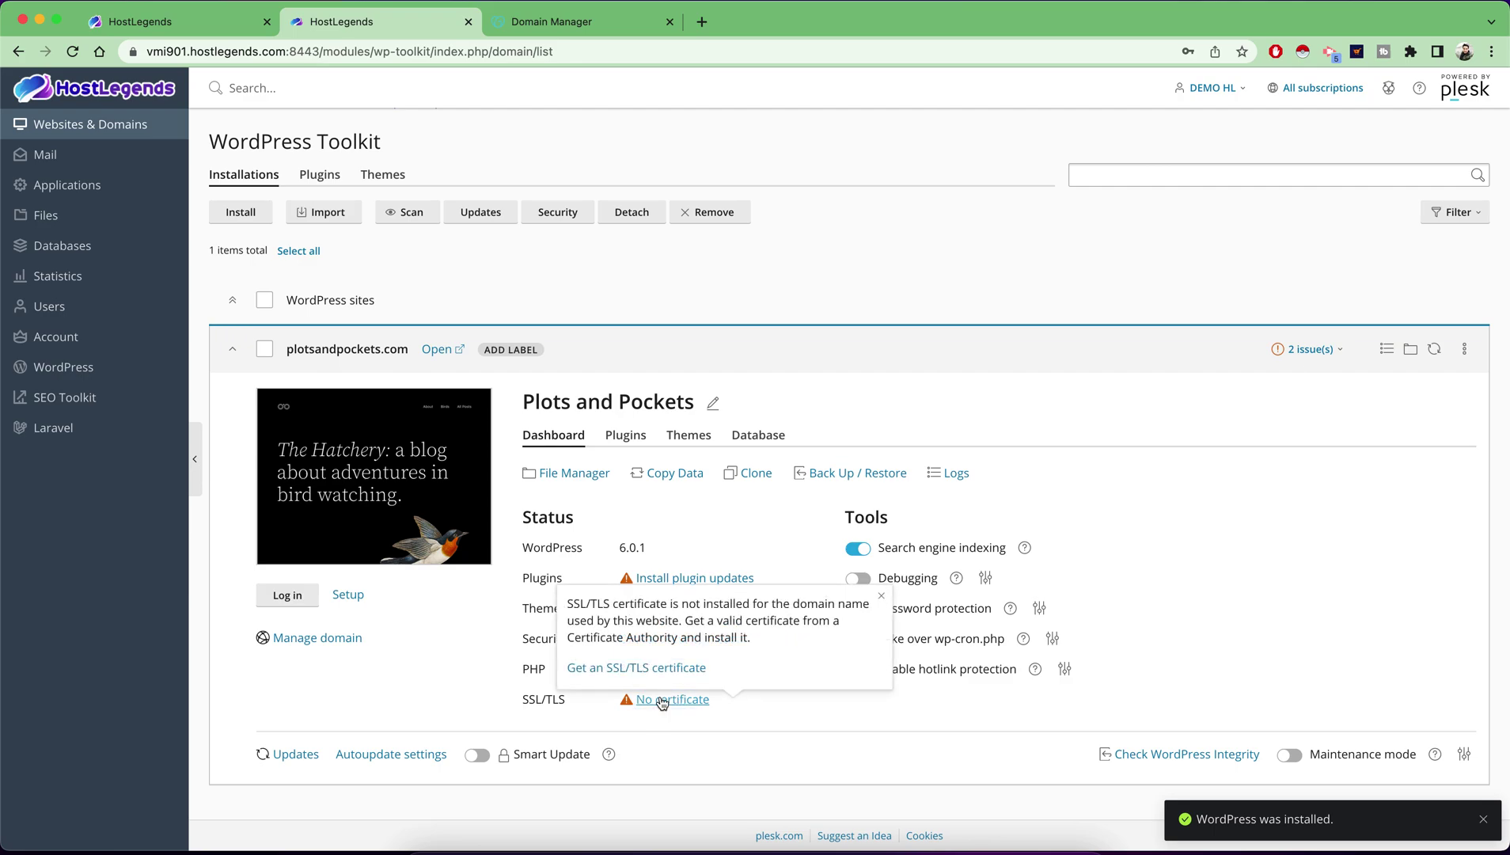
# Step: Get a free Let's Encrypt certificate for plotsandpockets.com, checking the notification email
pyautogui.click(638, 670)
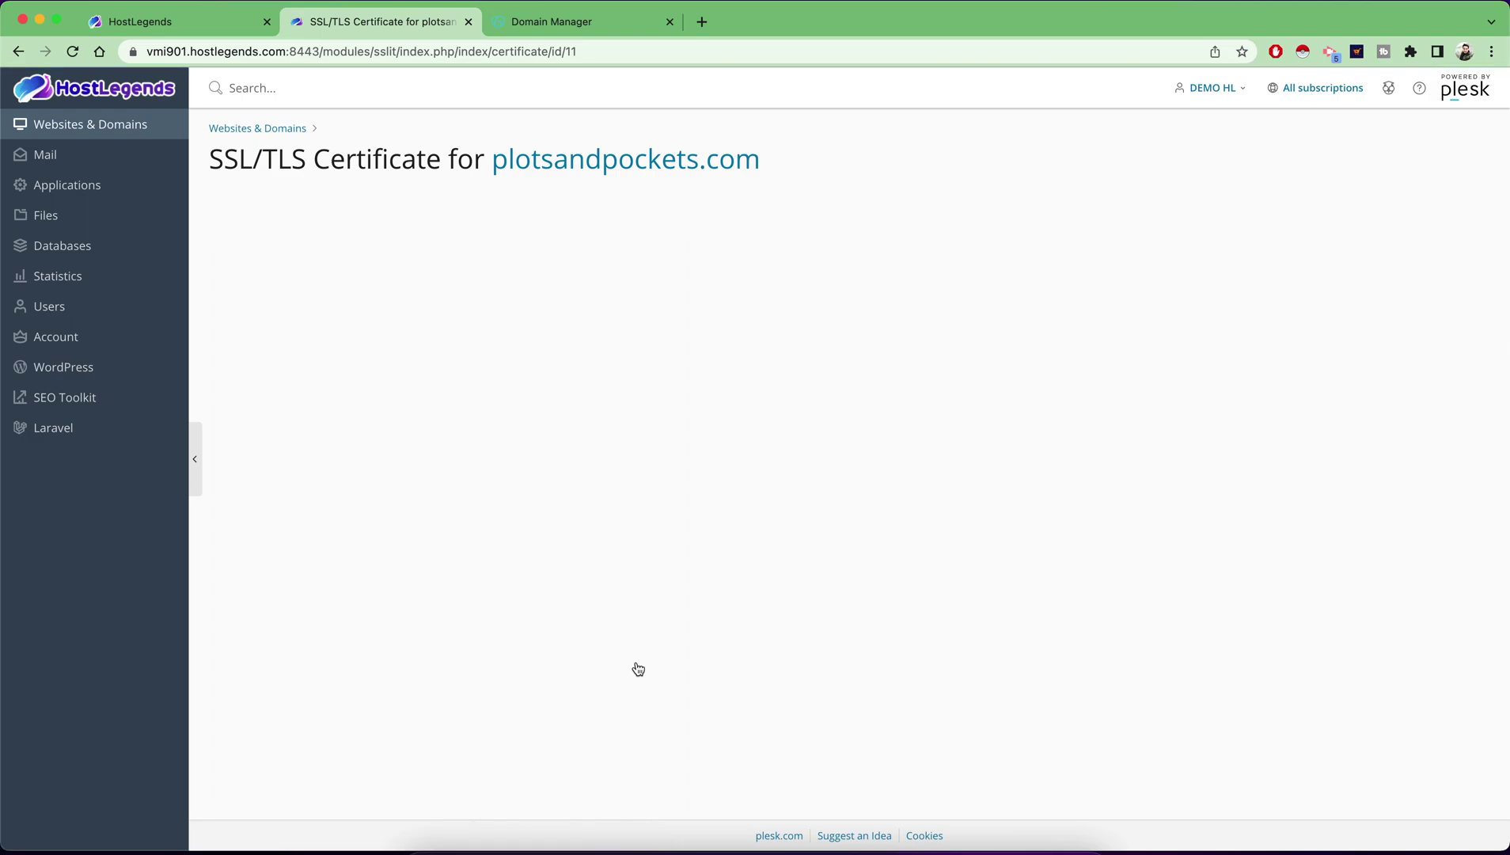
pyautogui.scroll(-3, 637, 669)
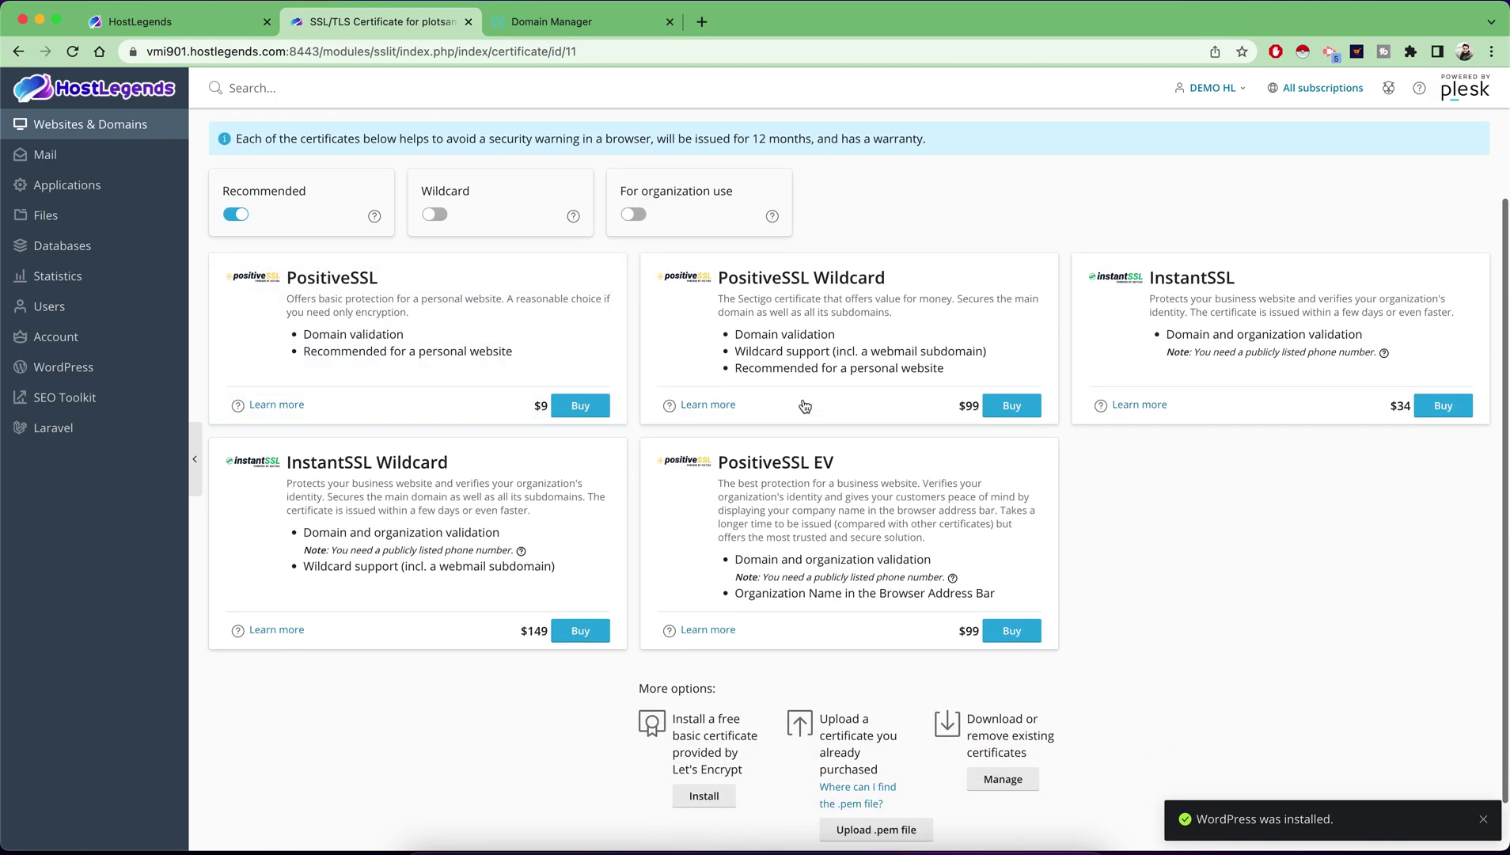
pyautogui.scroll(-2, 805, 406)
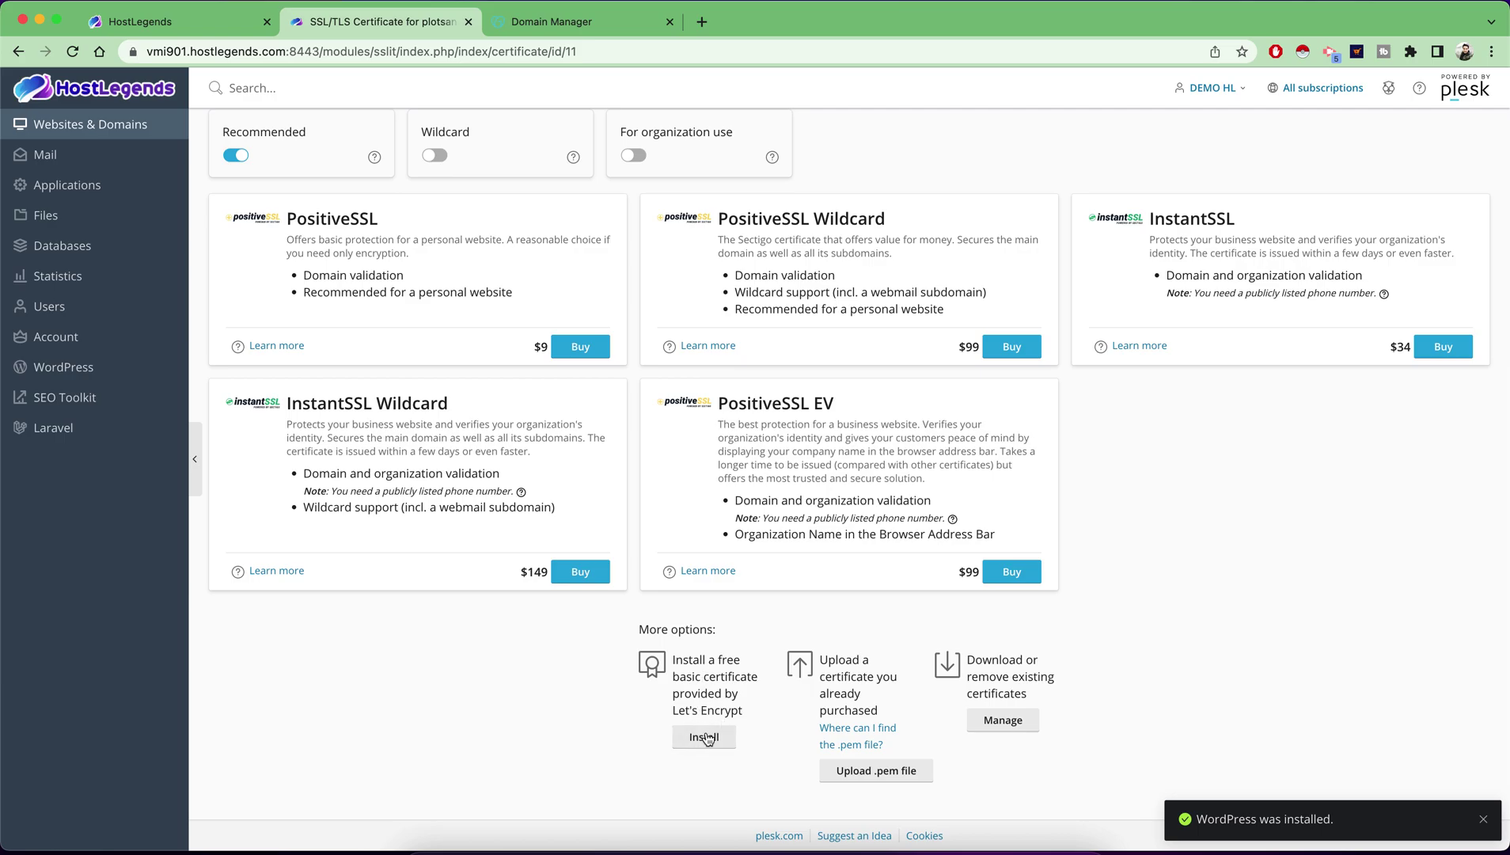
pyautogui.click(703, 735)
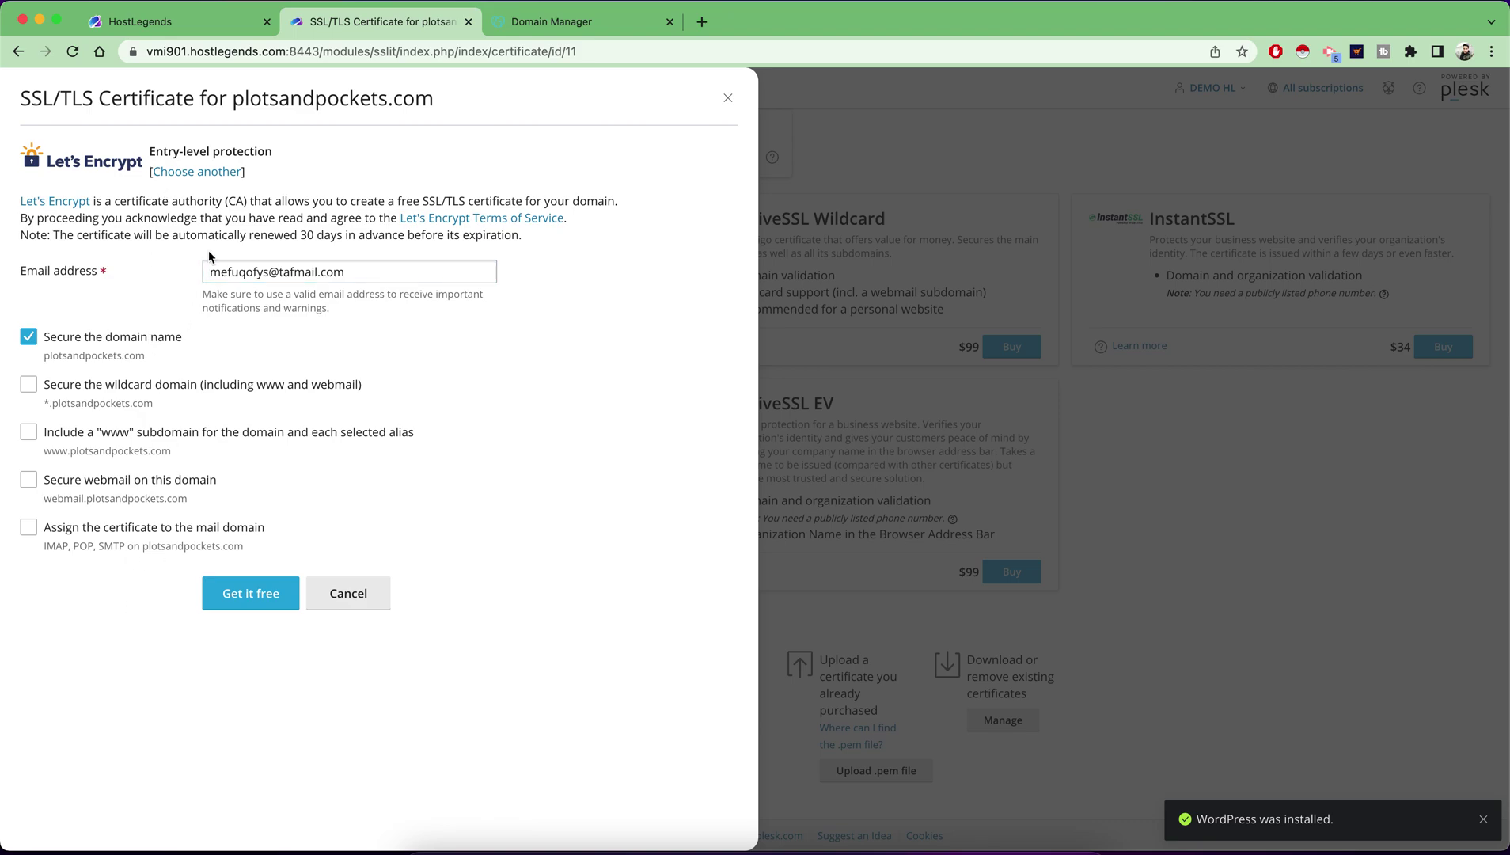
pyautogui.click(246, 272)
pyautogui.click(250, 593)
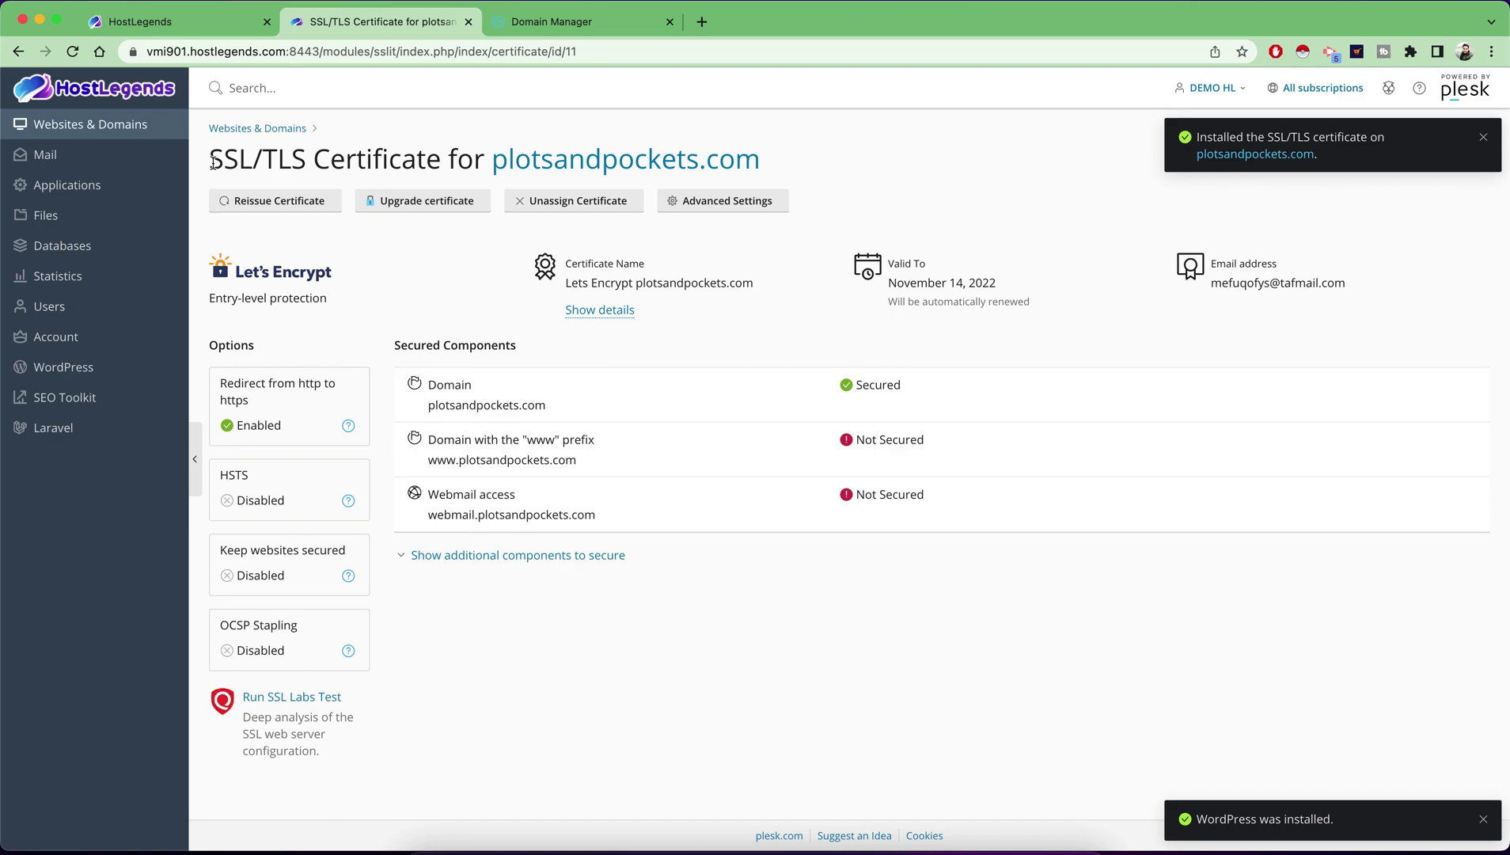
# Step: Reopen WordPress Toolkit from Websites & Domains and view the Akismet 4.2.5 → 5.0 update
pyautogui.click(89, 122)
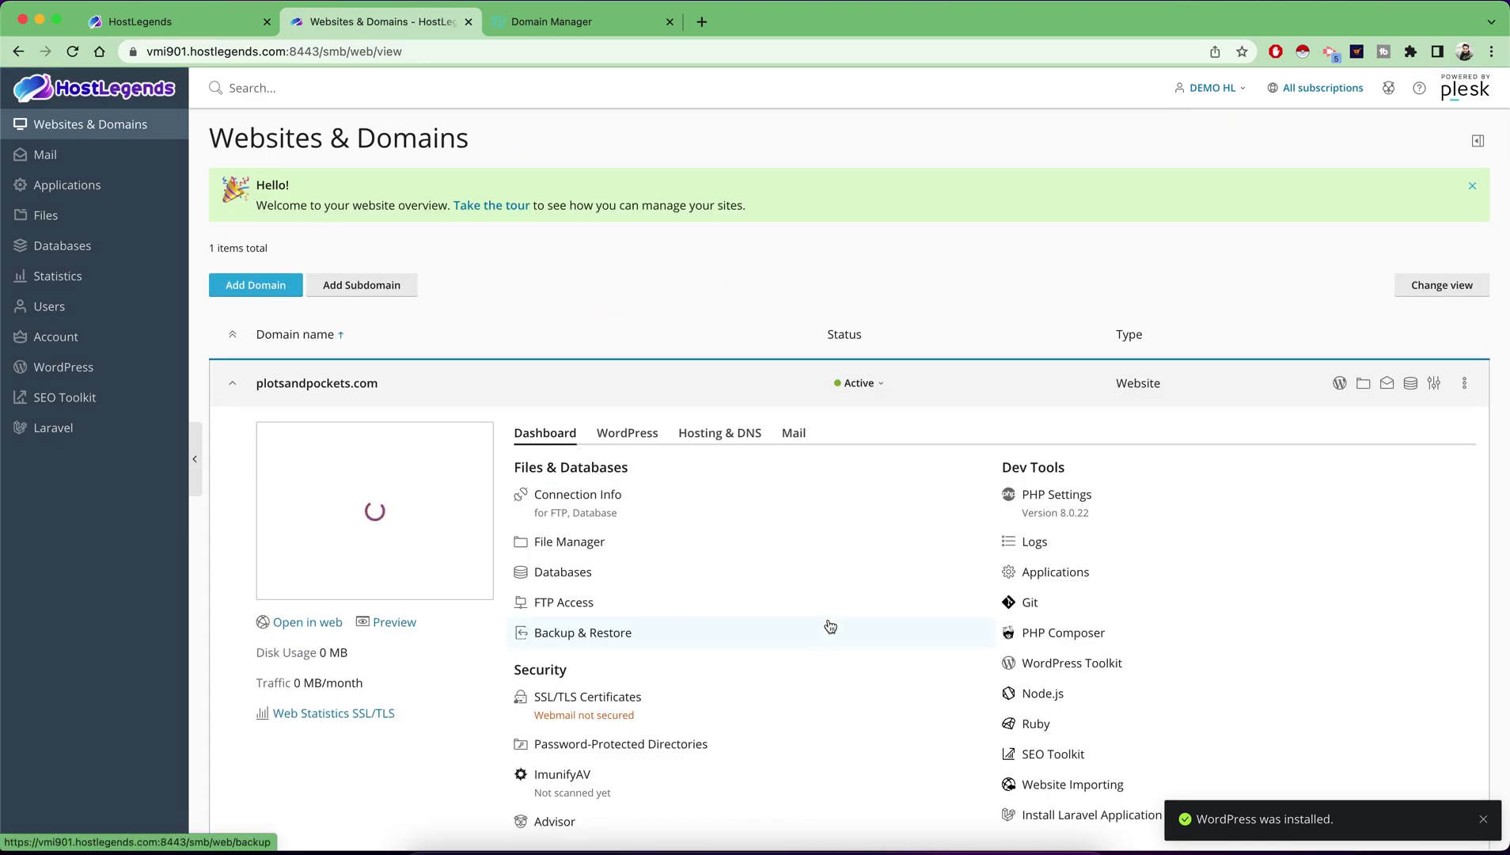
pyautogui.scroll(-2, 826, 614)
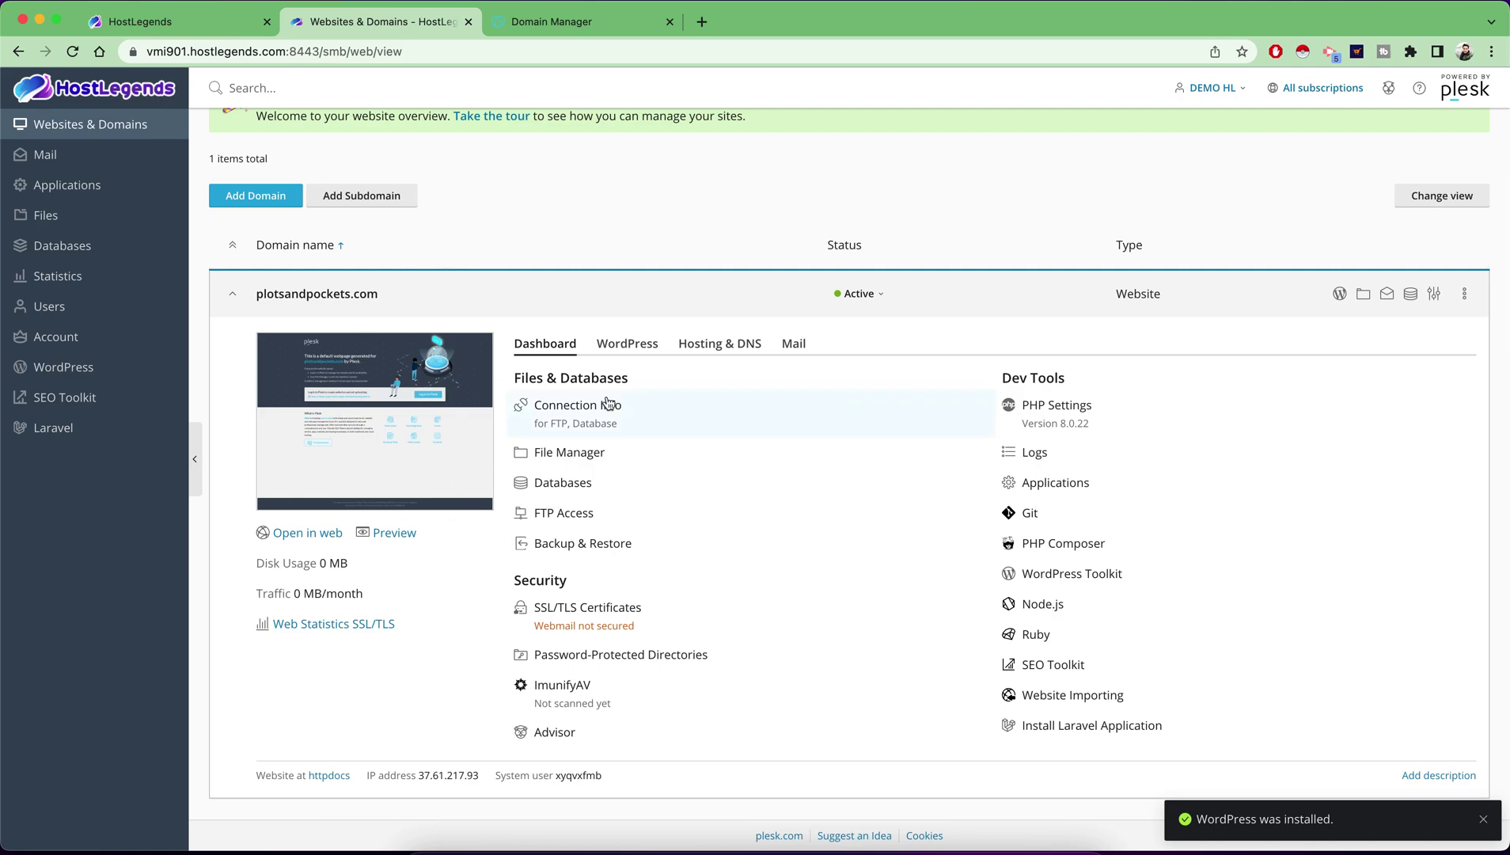
pyautogui.click(1086, 577)
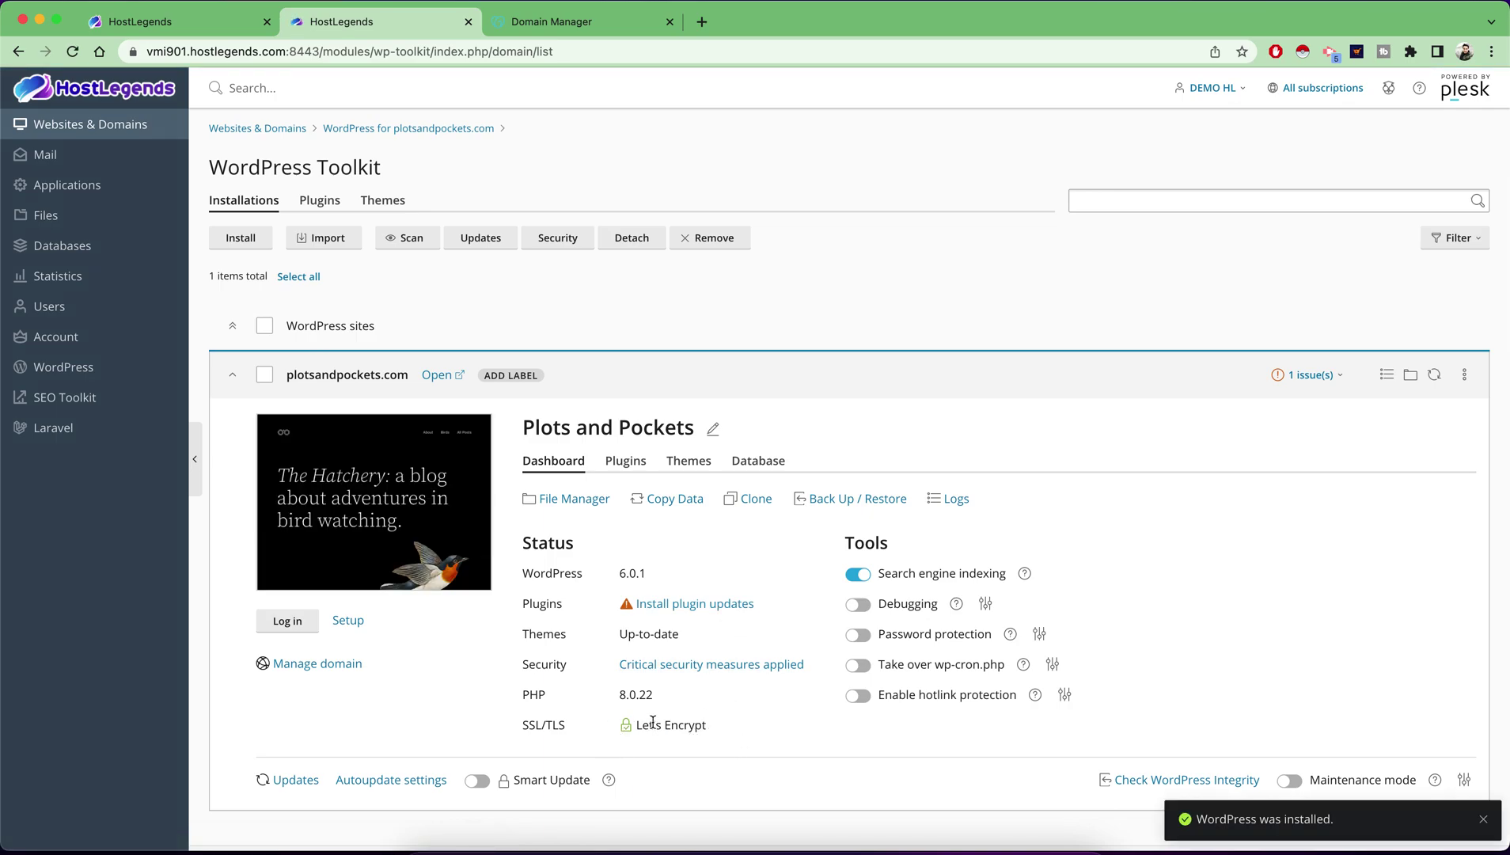
pyautogui.scroll(-1, 716, 725)
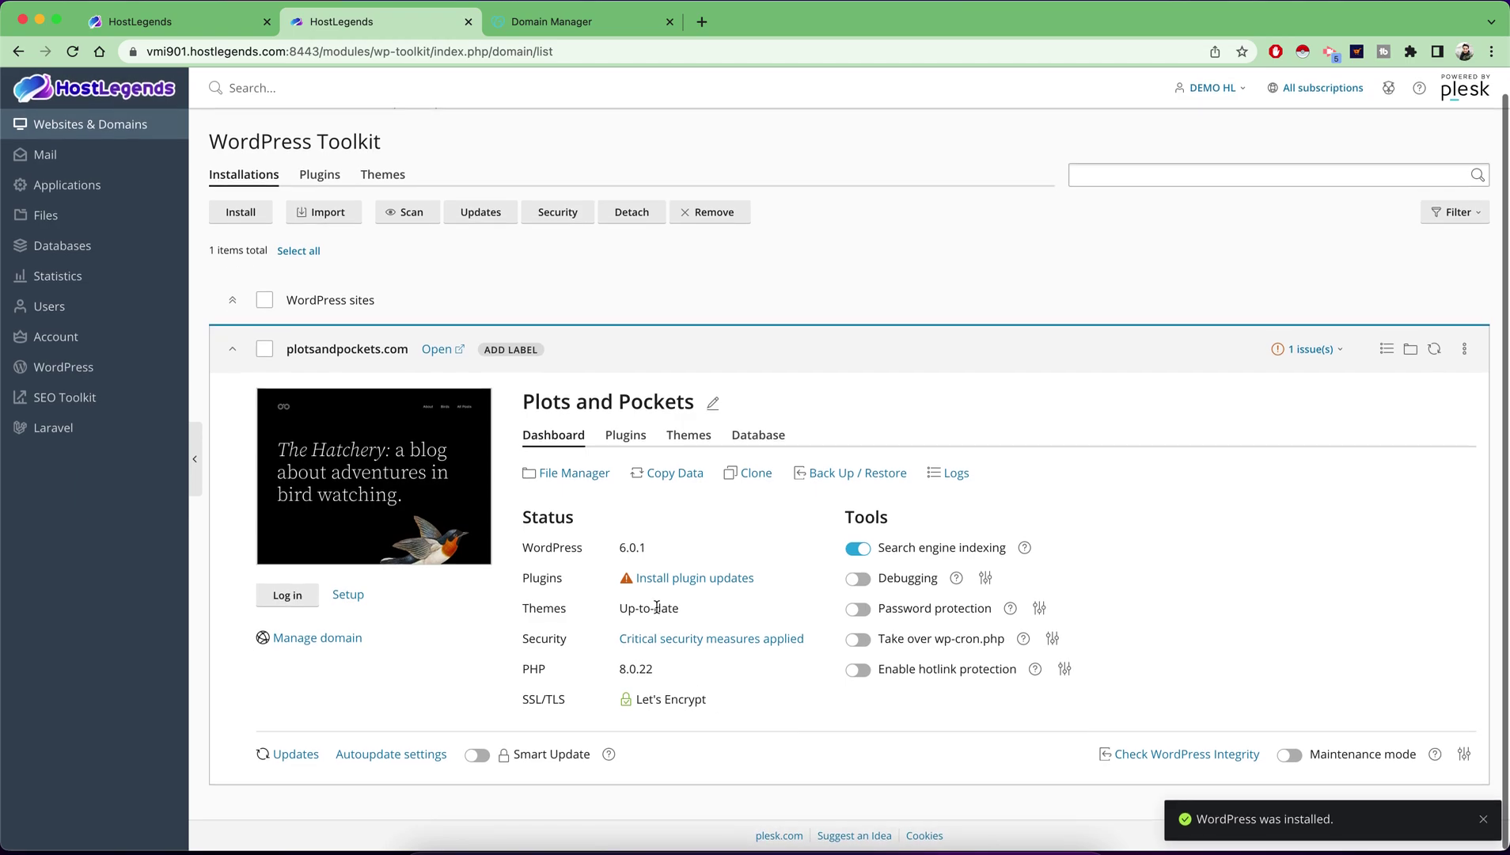
pyautogui.click(703, 579)
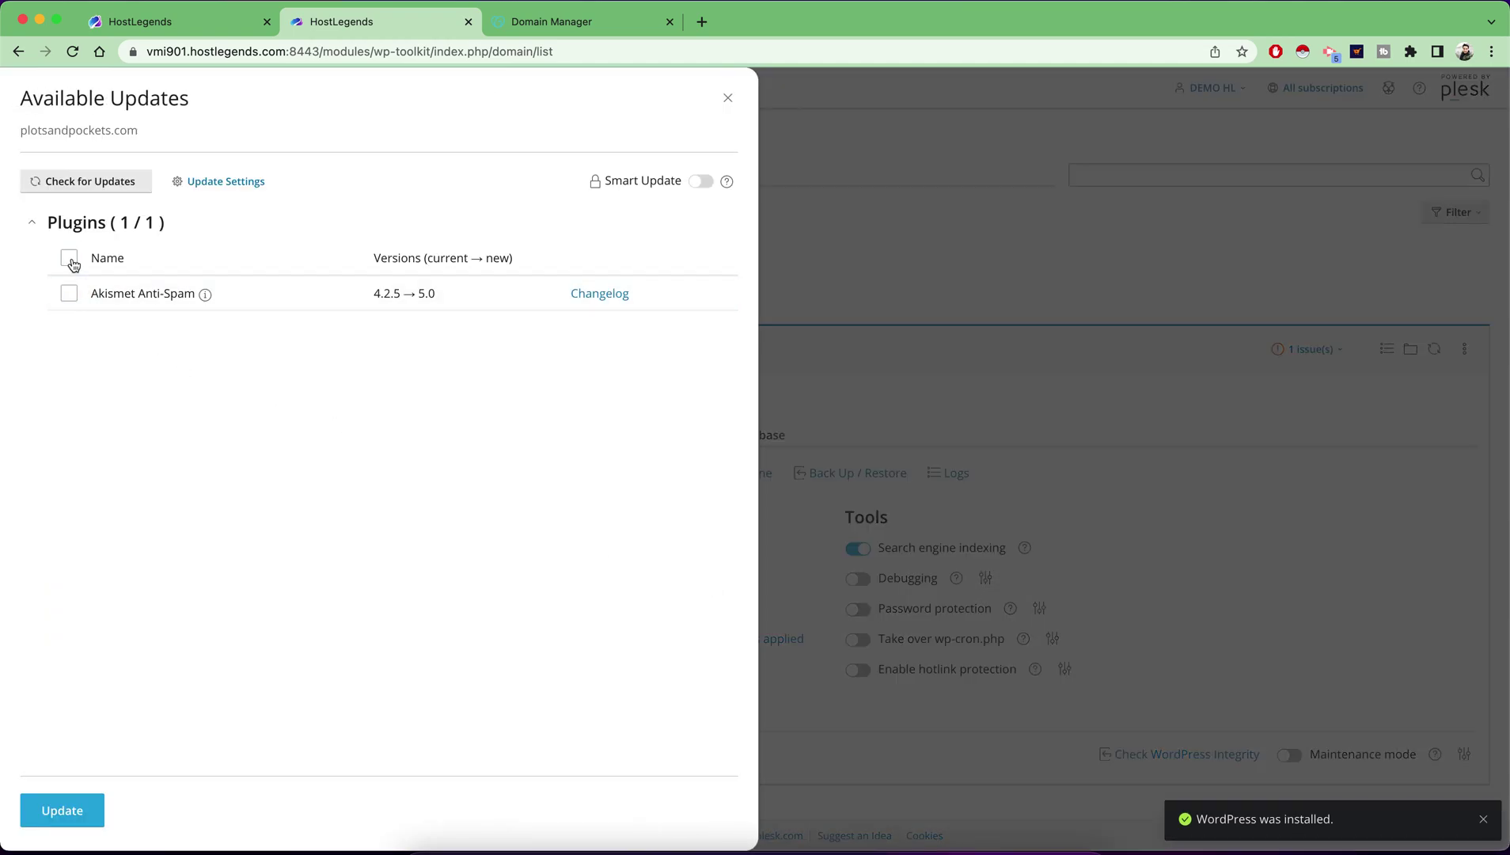
# Step: Update Akismet Anti-Spam from 4.2.5 to 5.0, then browse the site's httpdocs files
pyautogui.click(68, 258)
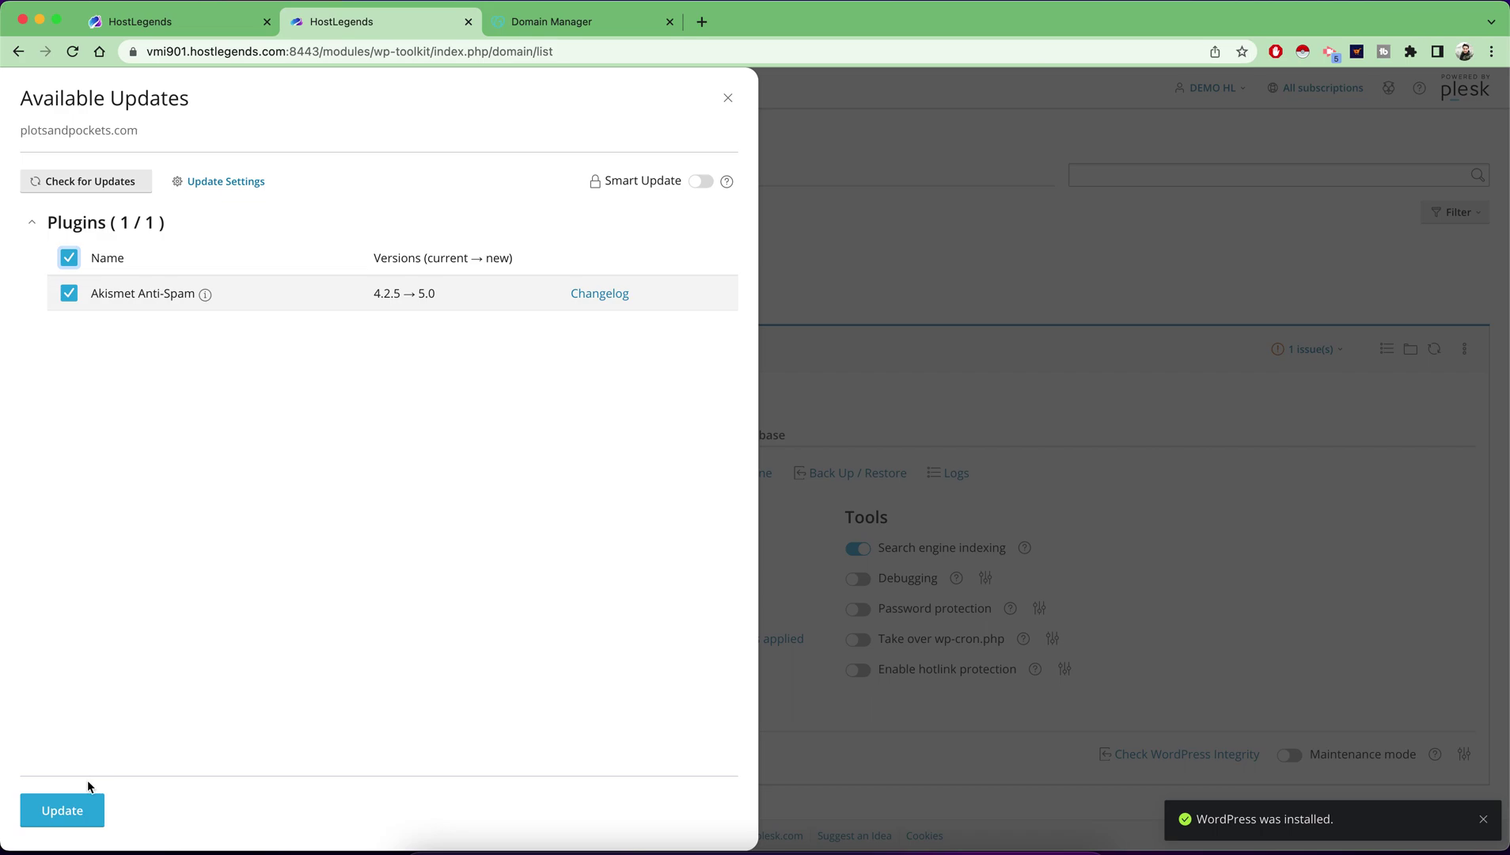
pyautogui.click(62, 810)
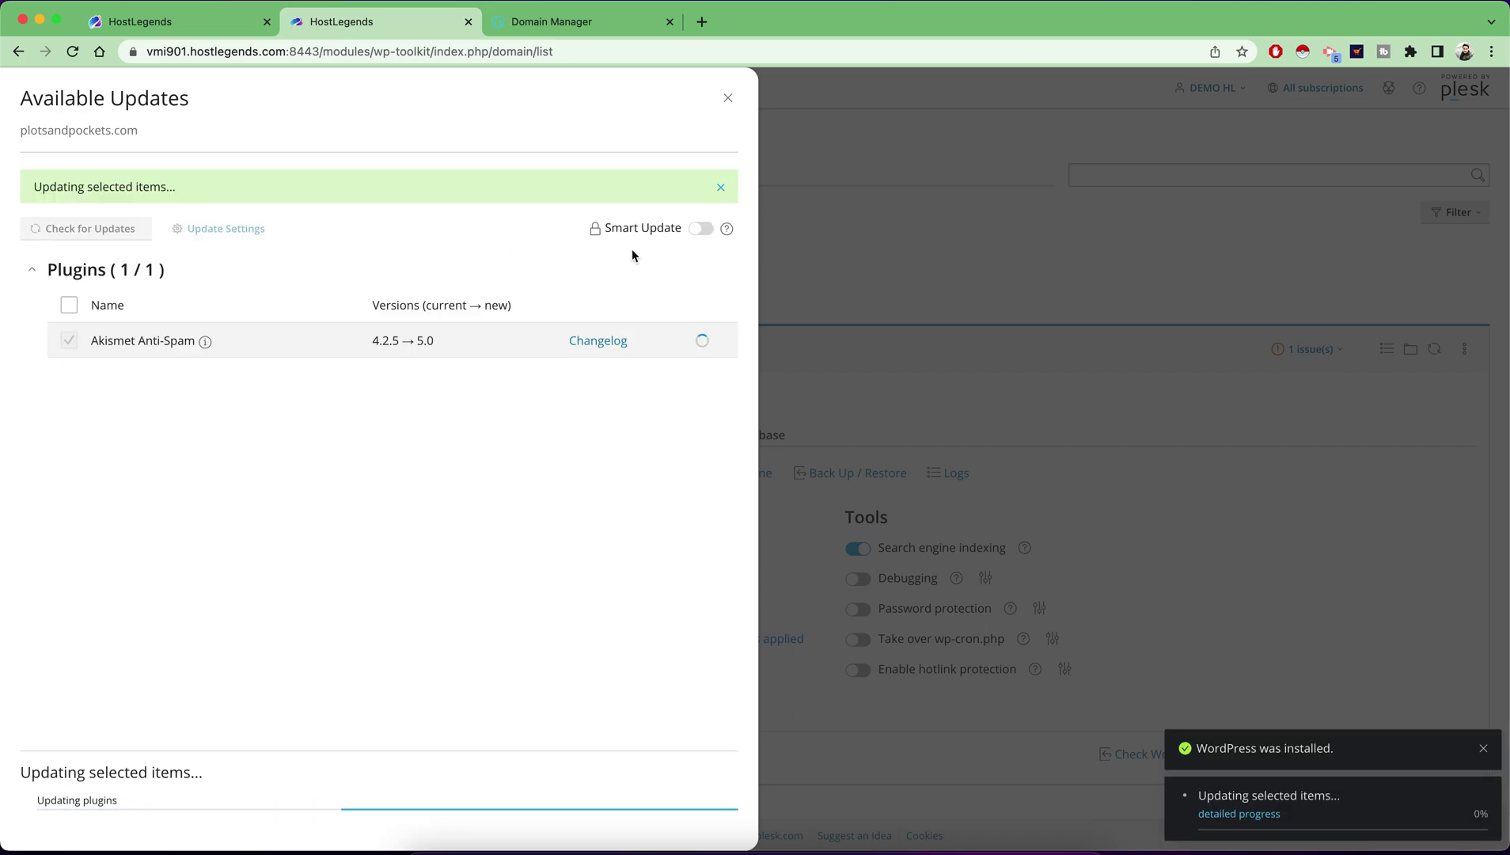
pyautogui.click(727, 101)
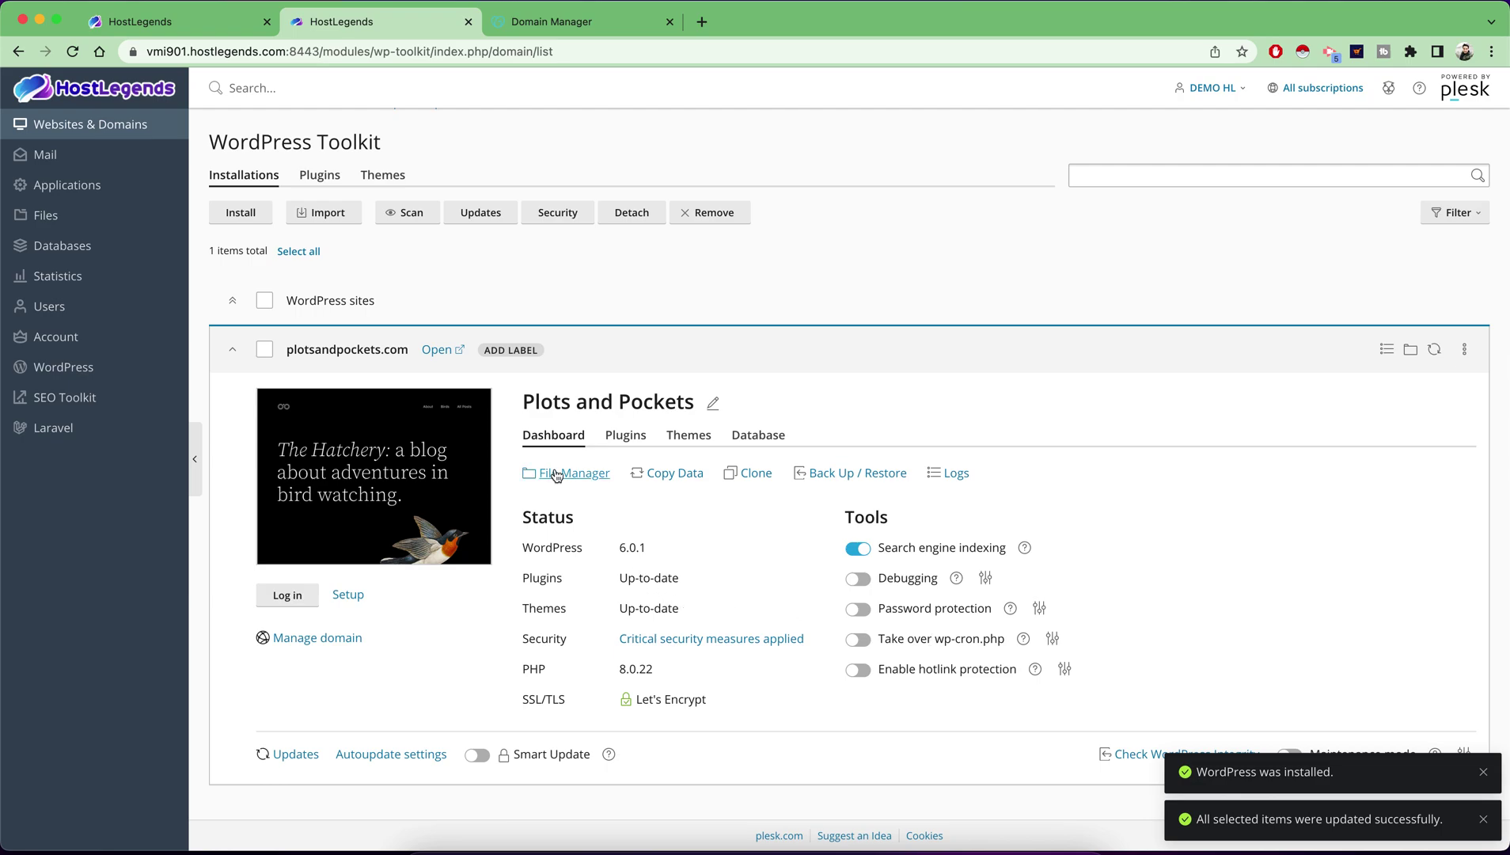
pyautogui.click(584, 473)
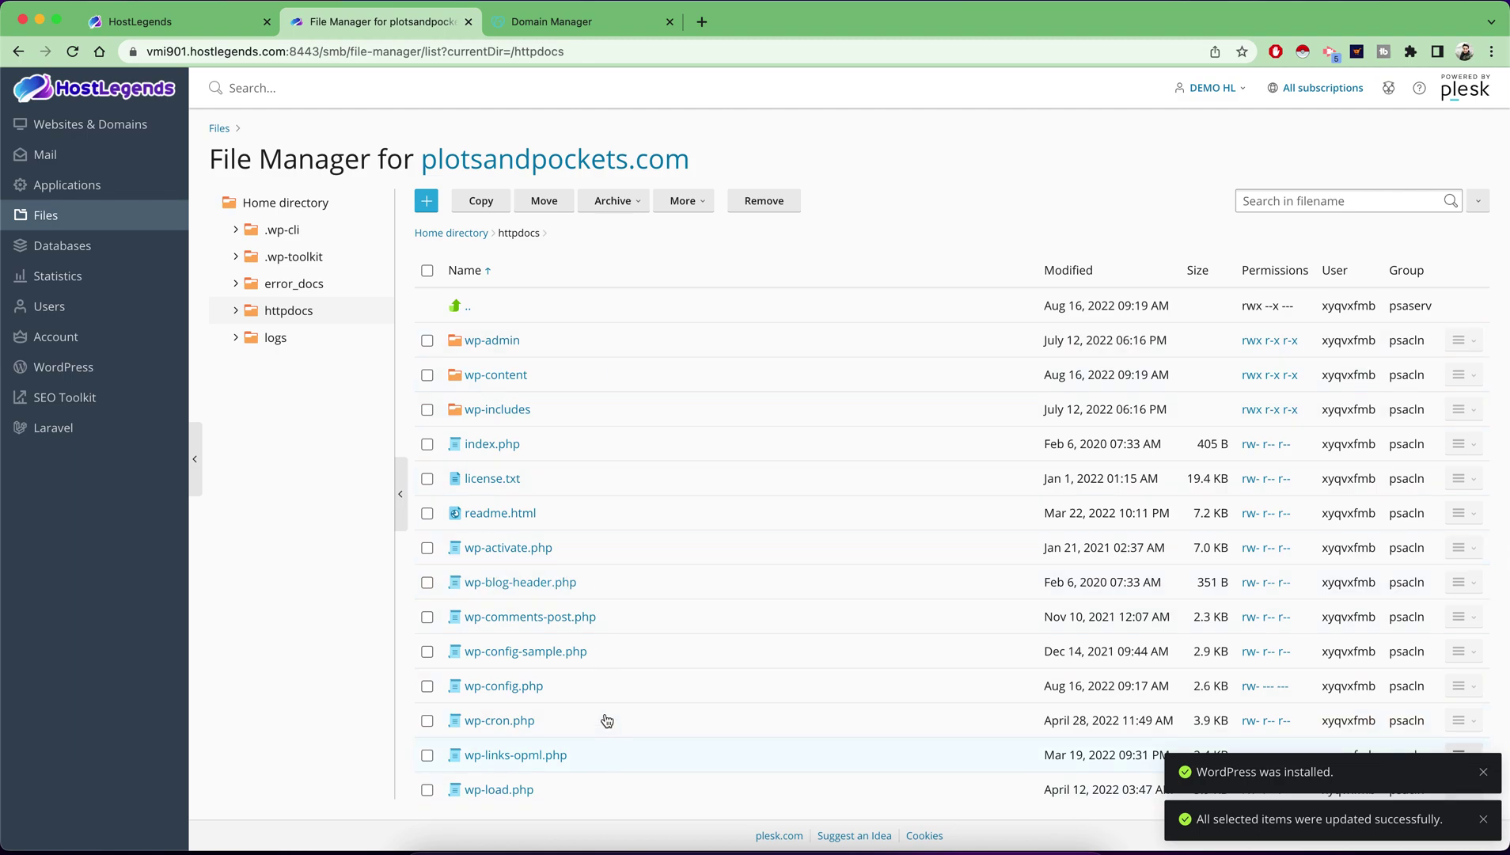
pyautogui.click(89, 124)
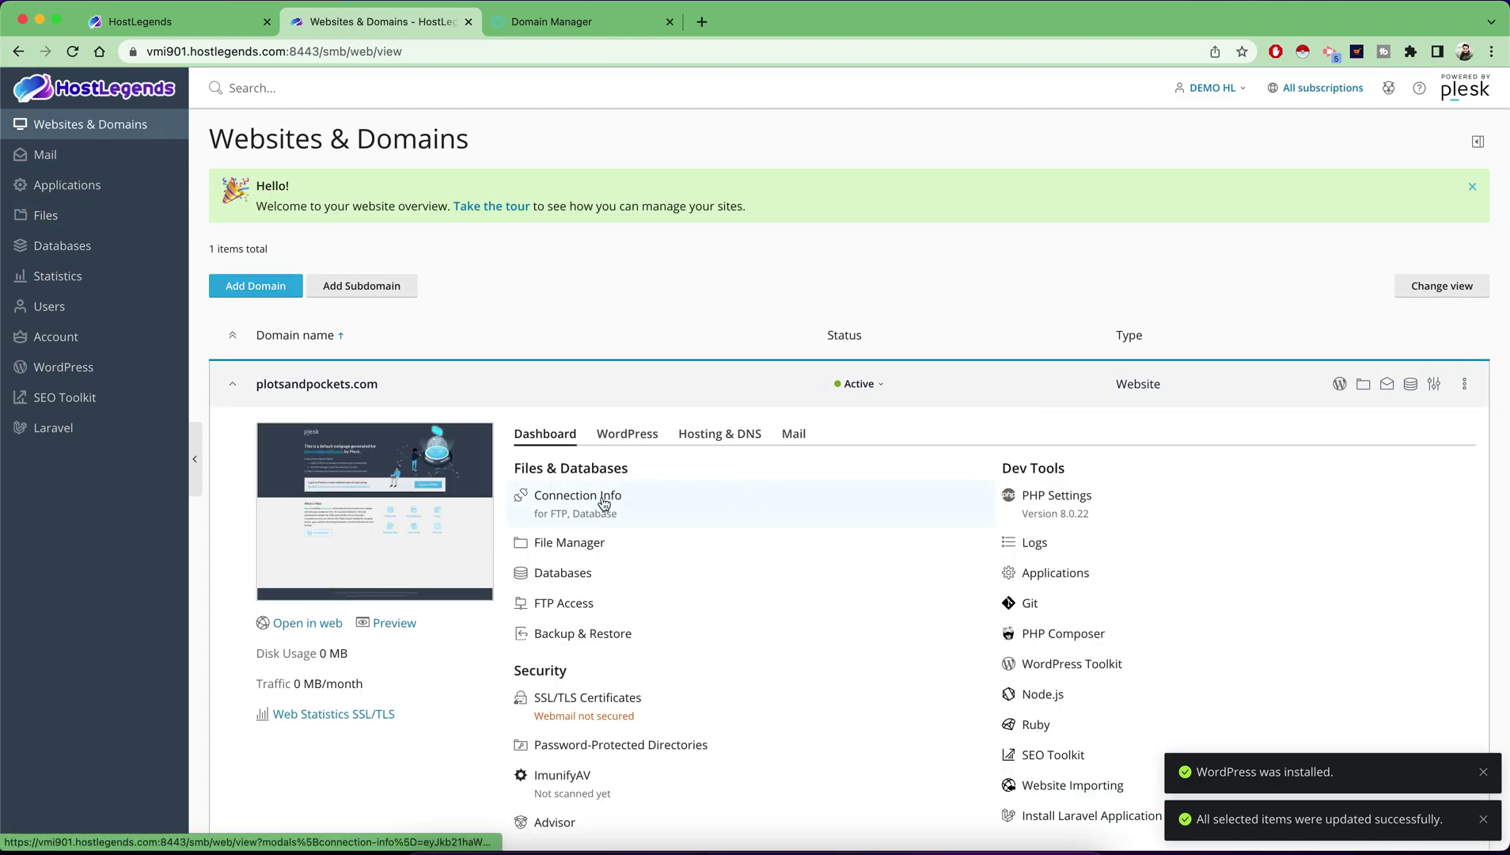
pyautogui.scroll(-1, 601, 501)
pyautogui.click(1070, 572)
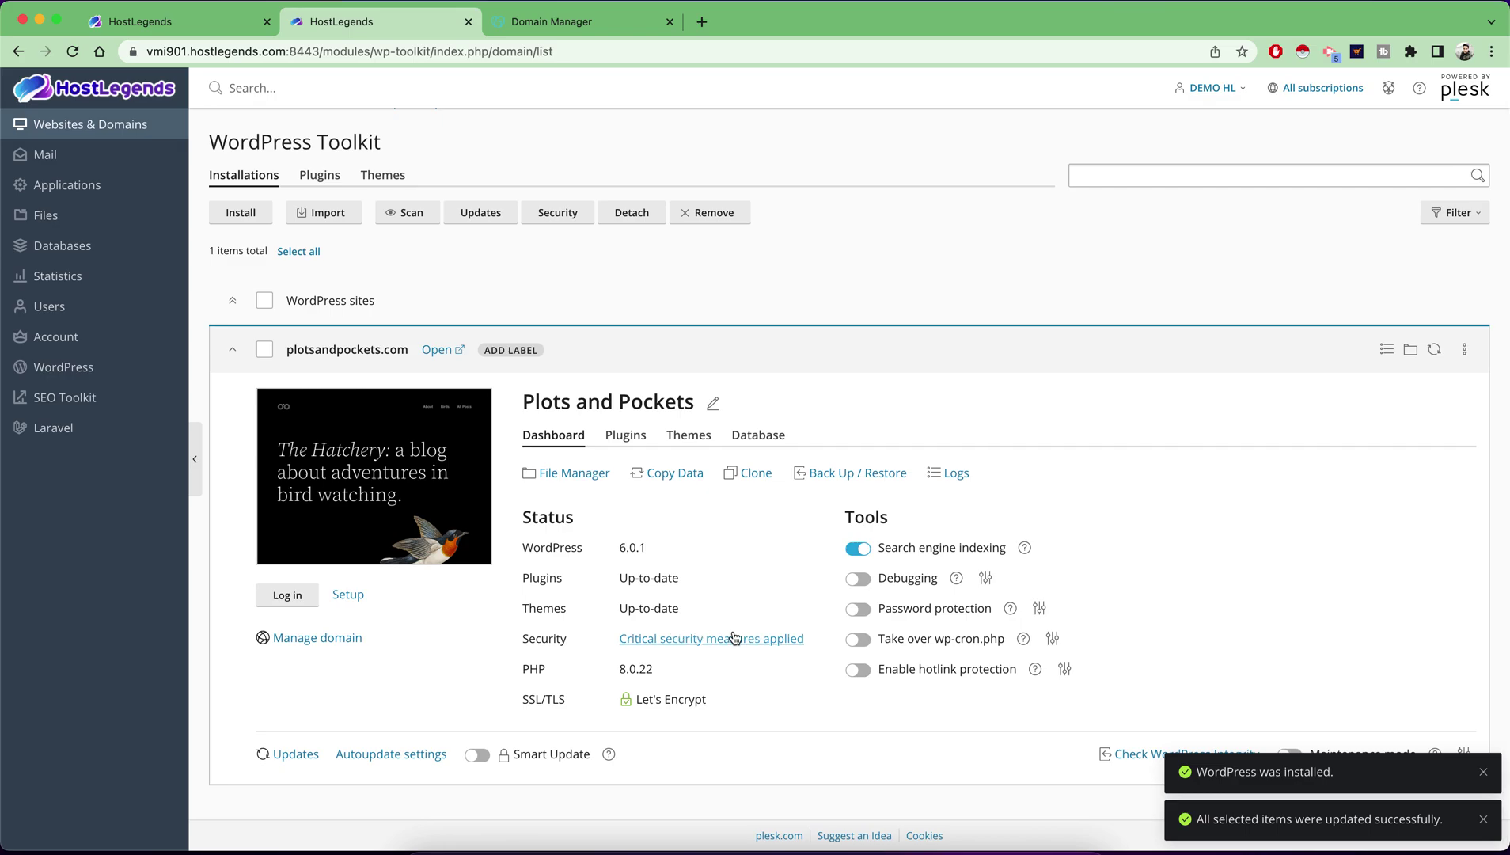
# Step: Review the critical security measures applied to the Plots and Pockets site
pyautogui.click(722, 636)
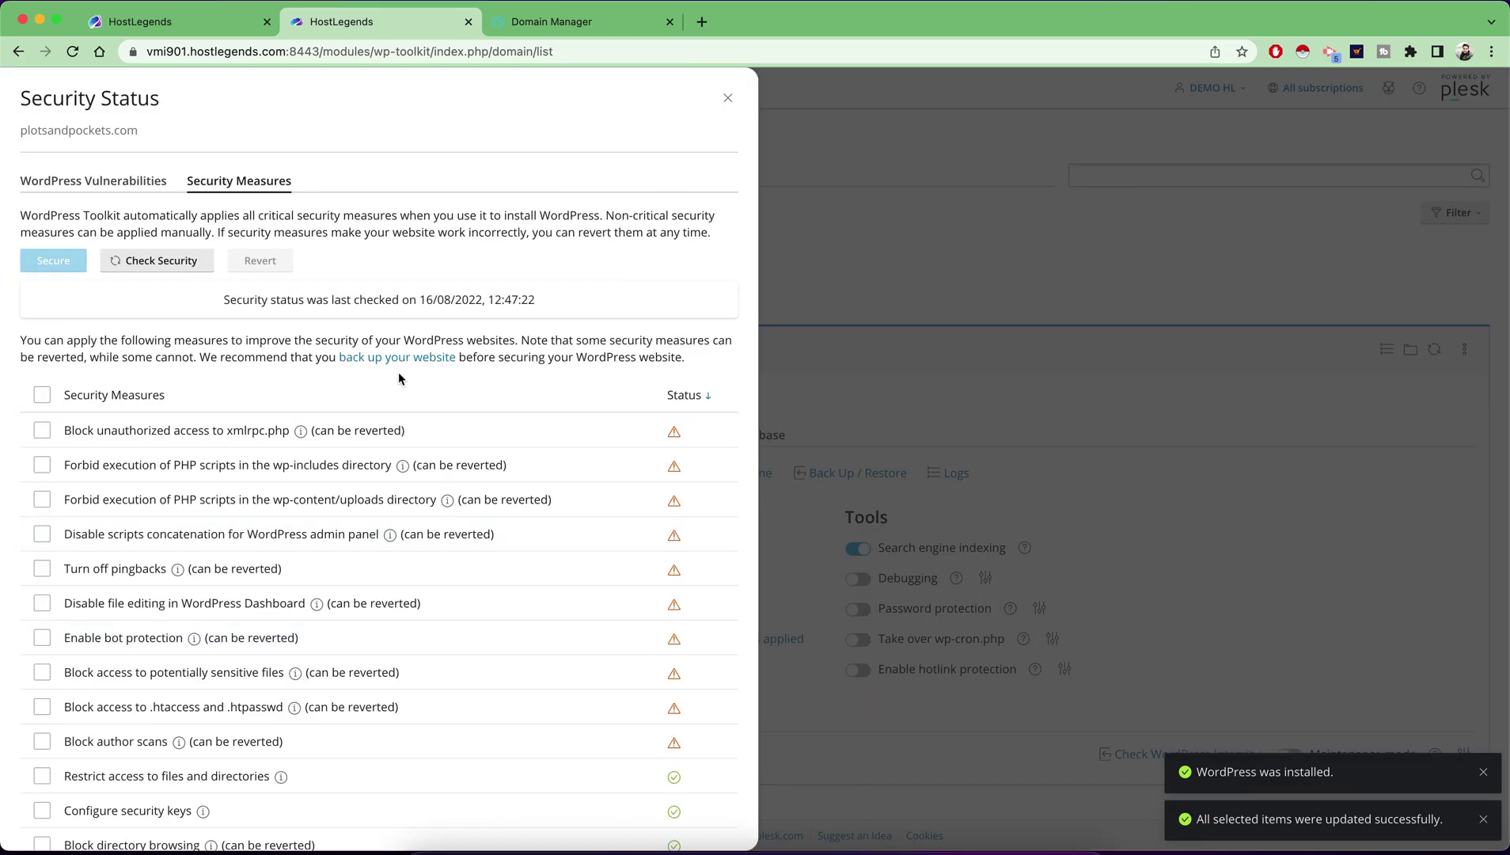
pyautogui.scroll(-5, 72, 591)
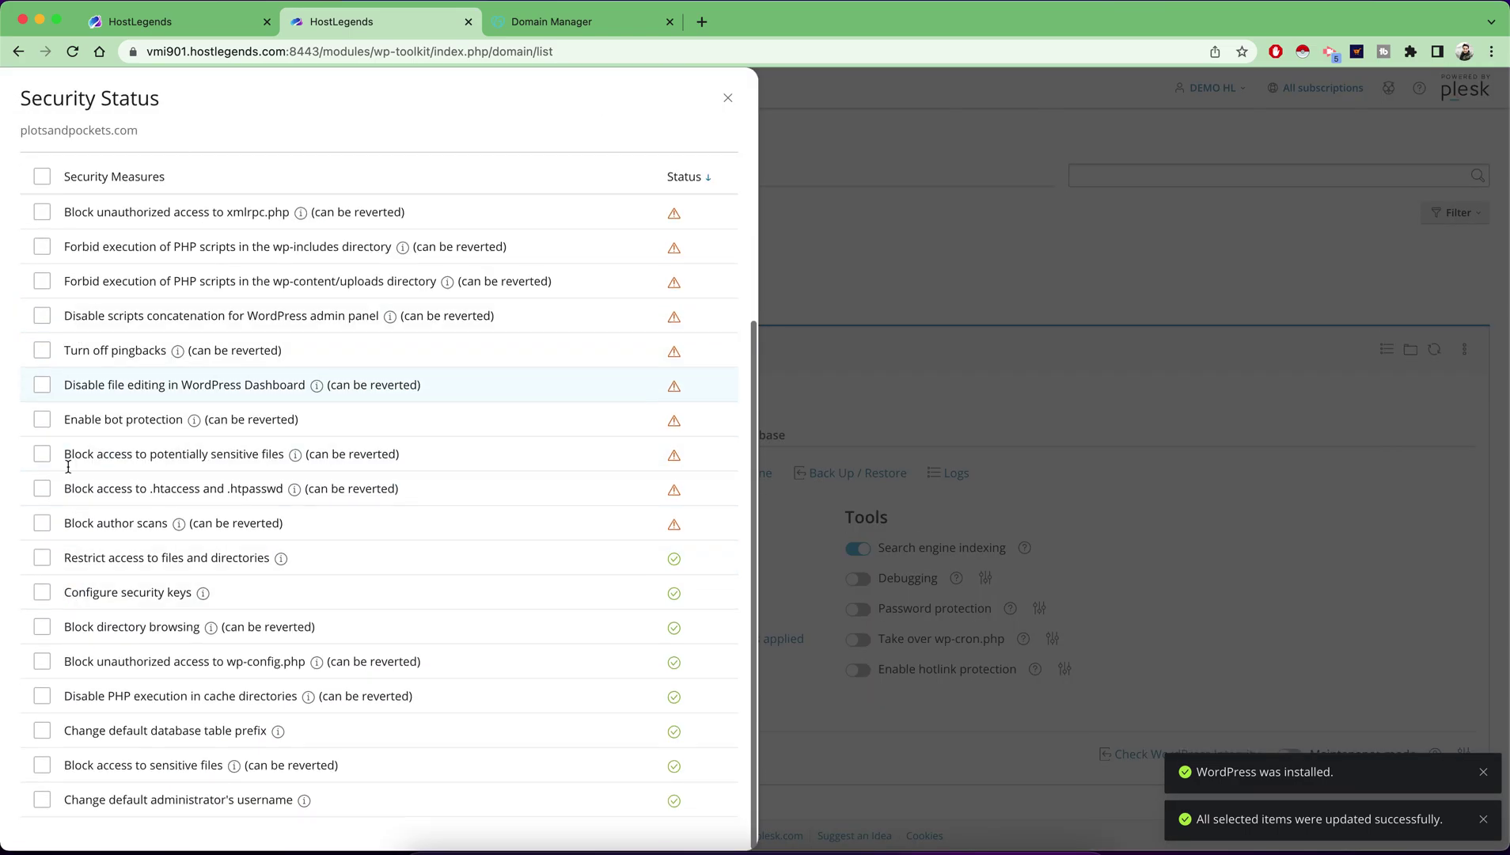
pyautogui.scroll(5, 73, 579)
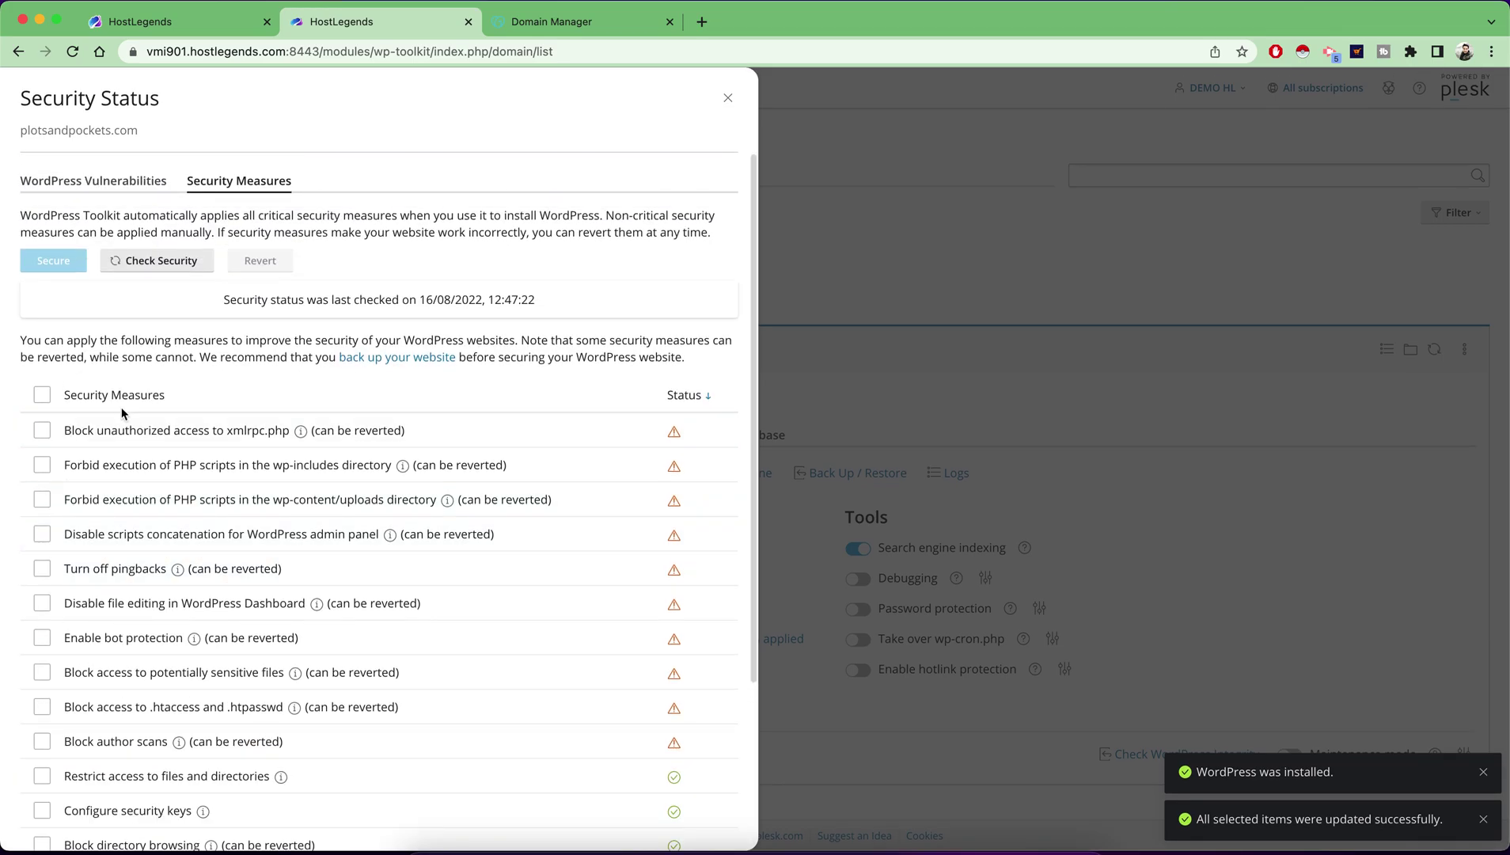
pyautogui.scroll(-4, 212, 423)
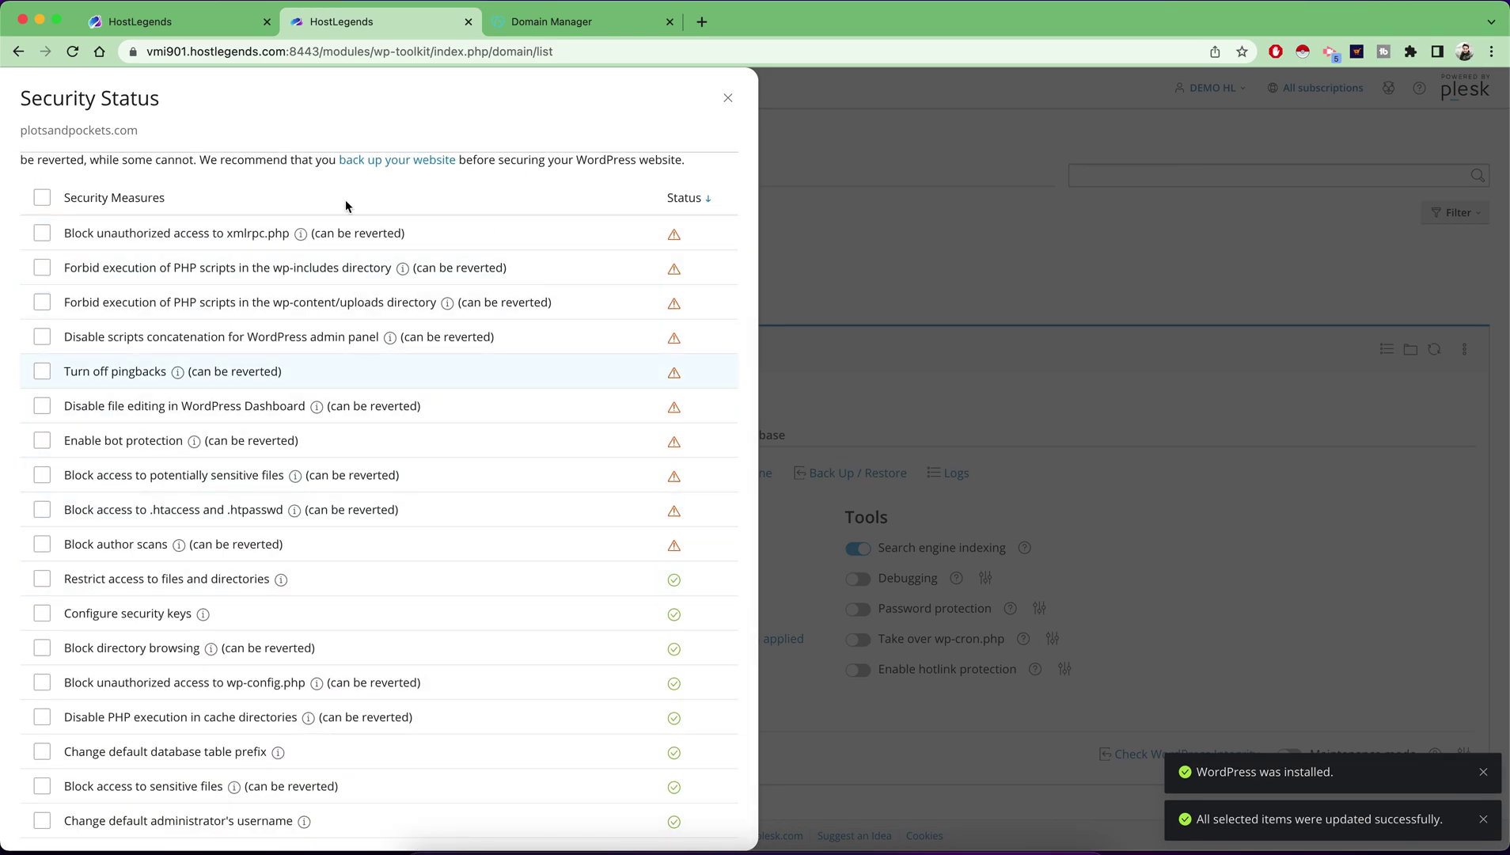
pyautogui.scroll(5, 499, 374)
pyautogui.scroll(2, 521, 380)
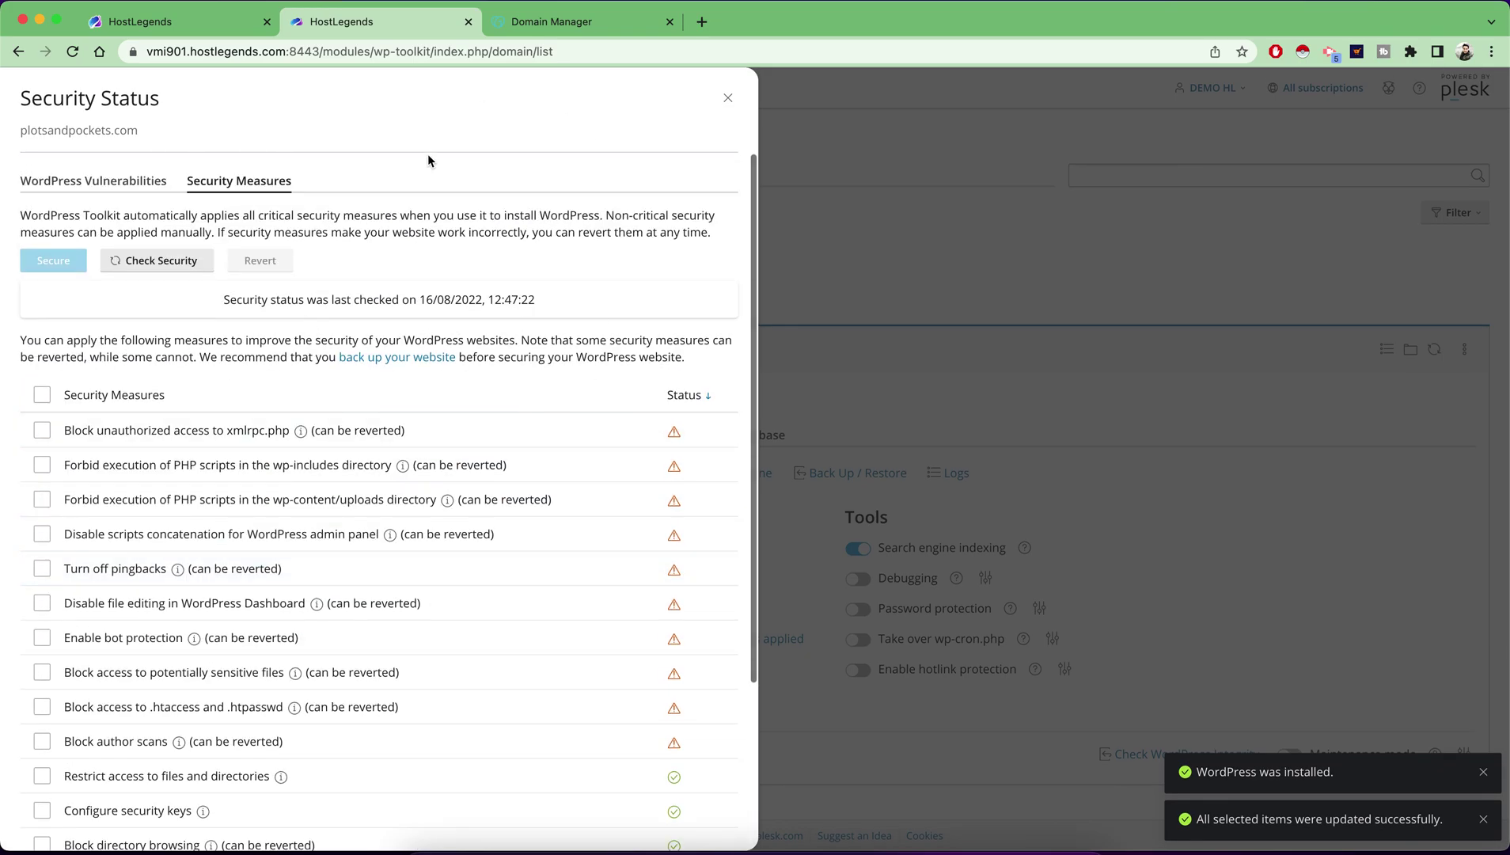
pyautogui.click(727, 97)
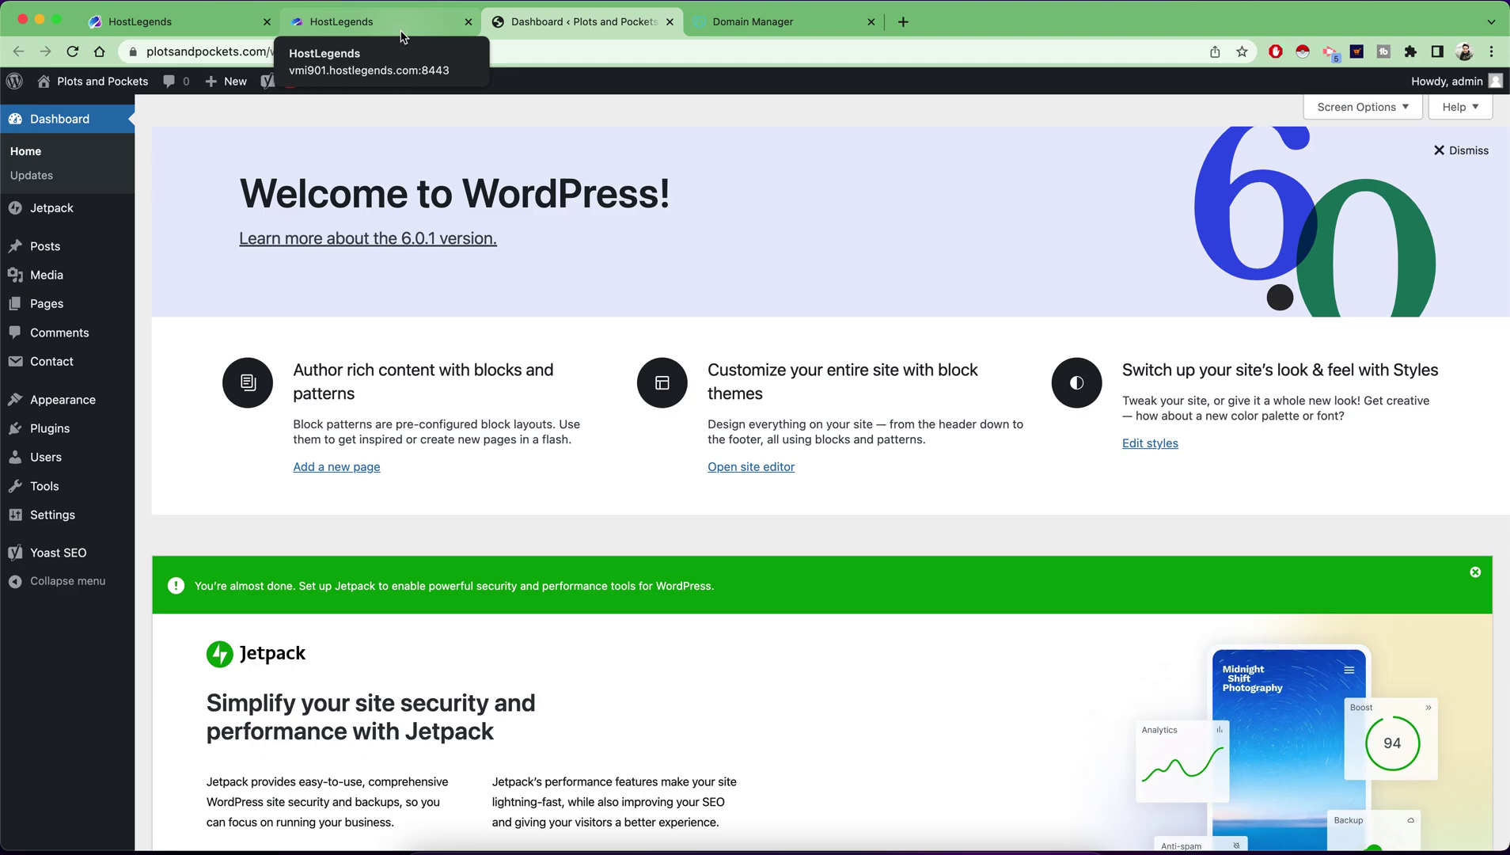
pyautogui.click(389, 21)
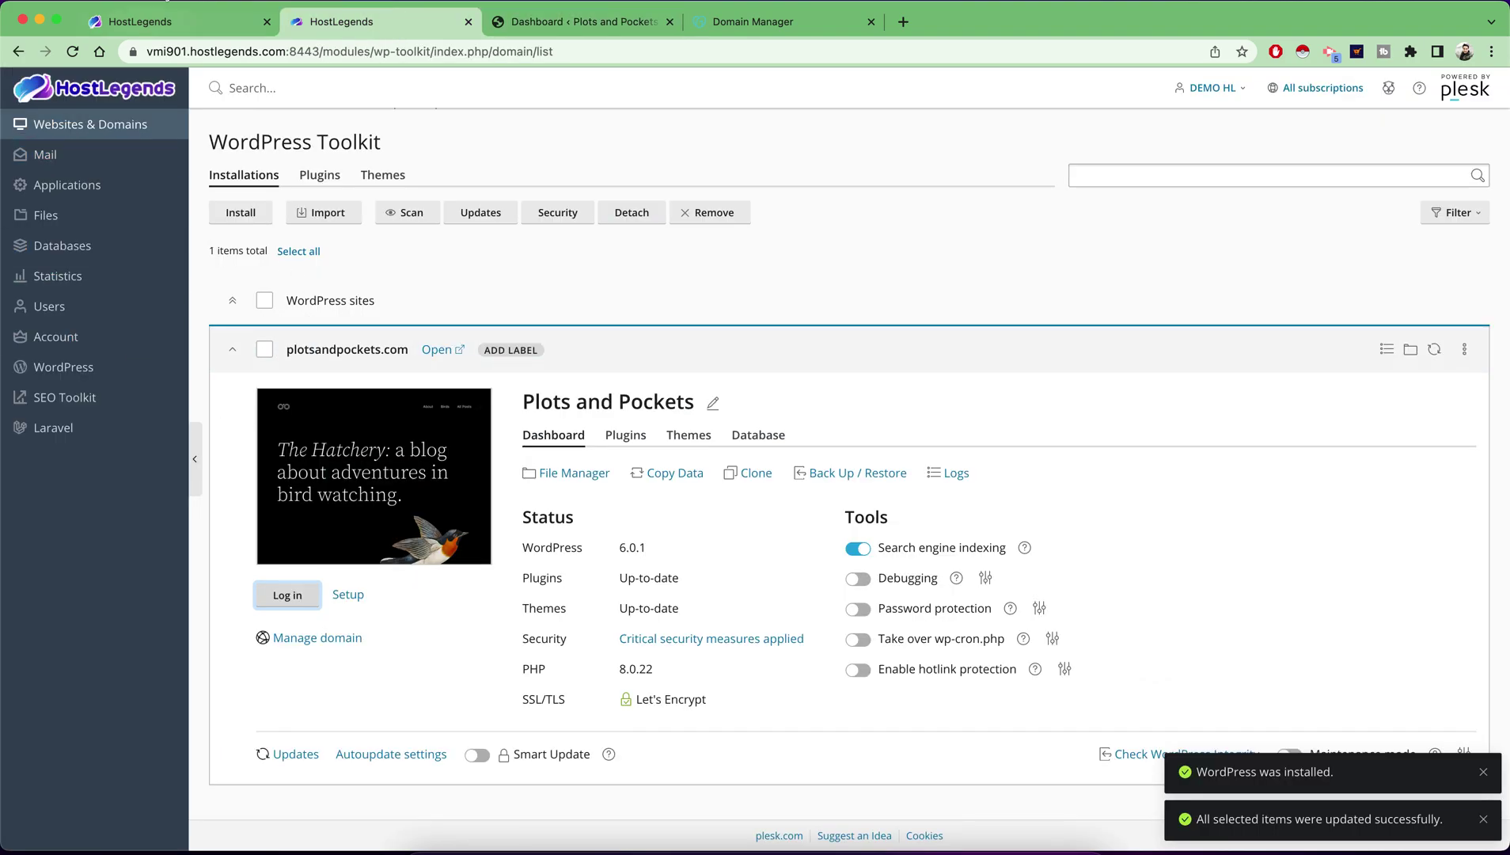
pyautogui.click(177, 22)
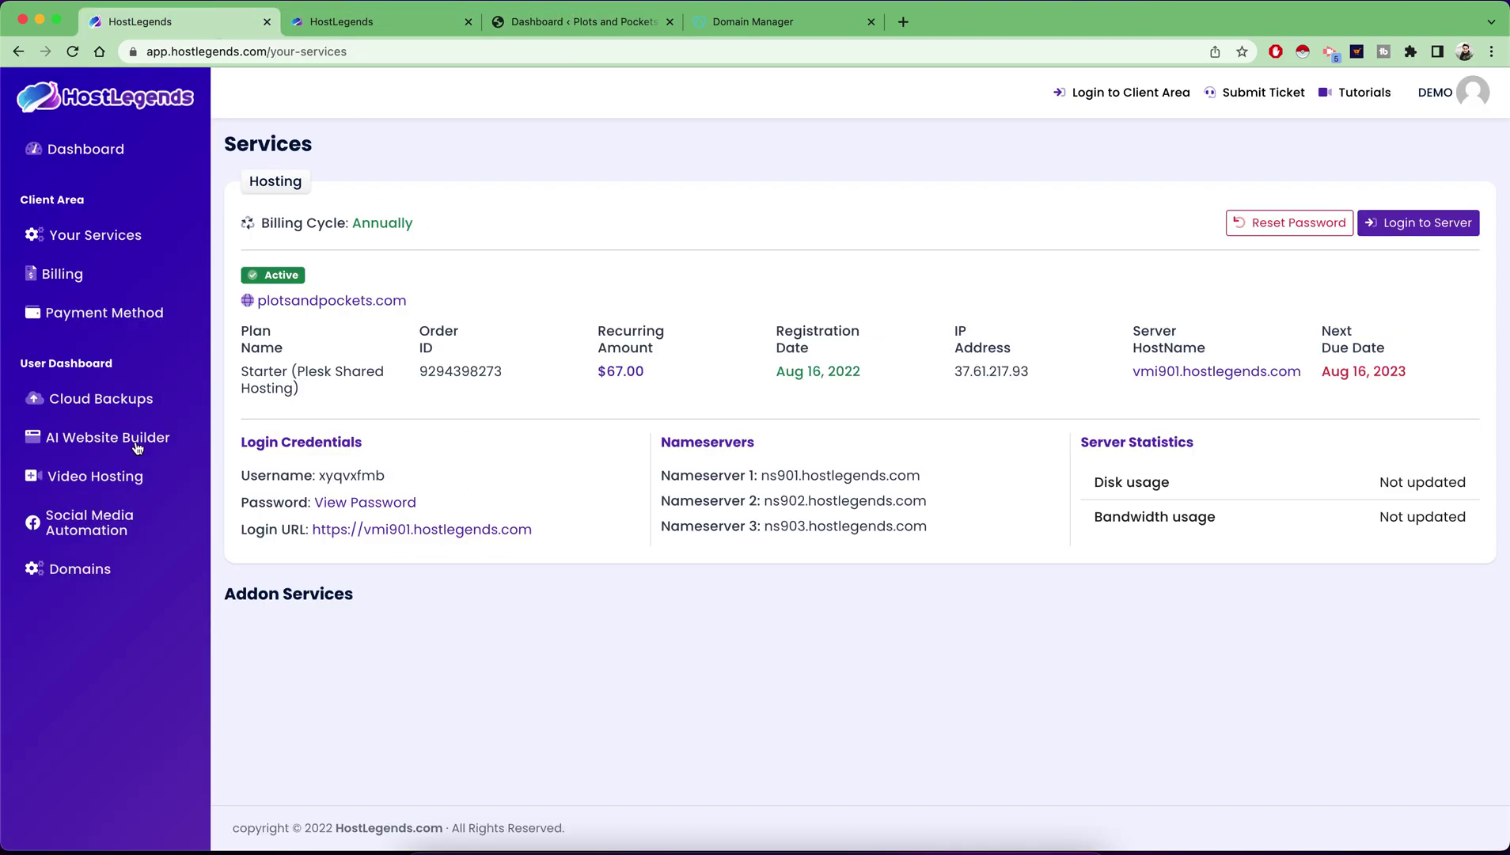
pyautogui.click(395, 18)
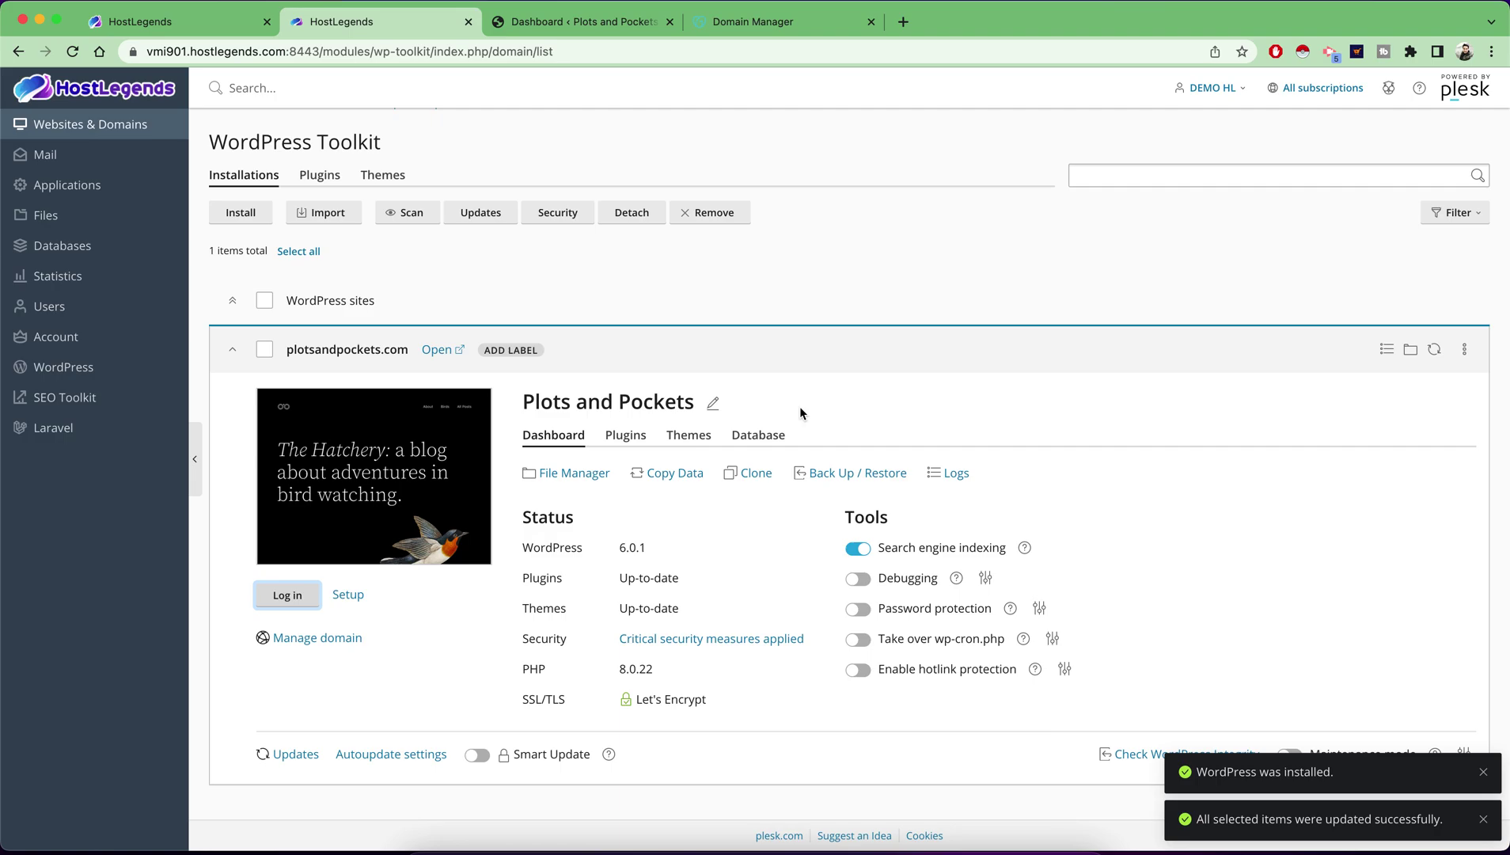
pyautogui.click(584, 21)
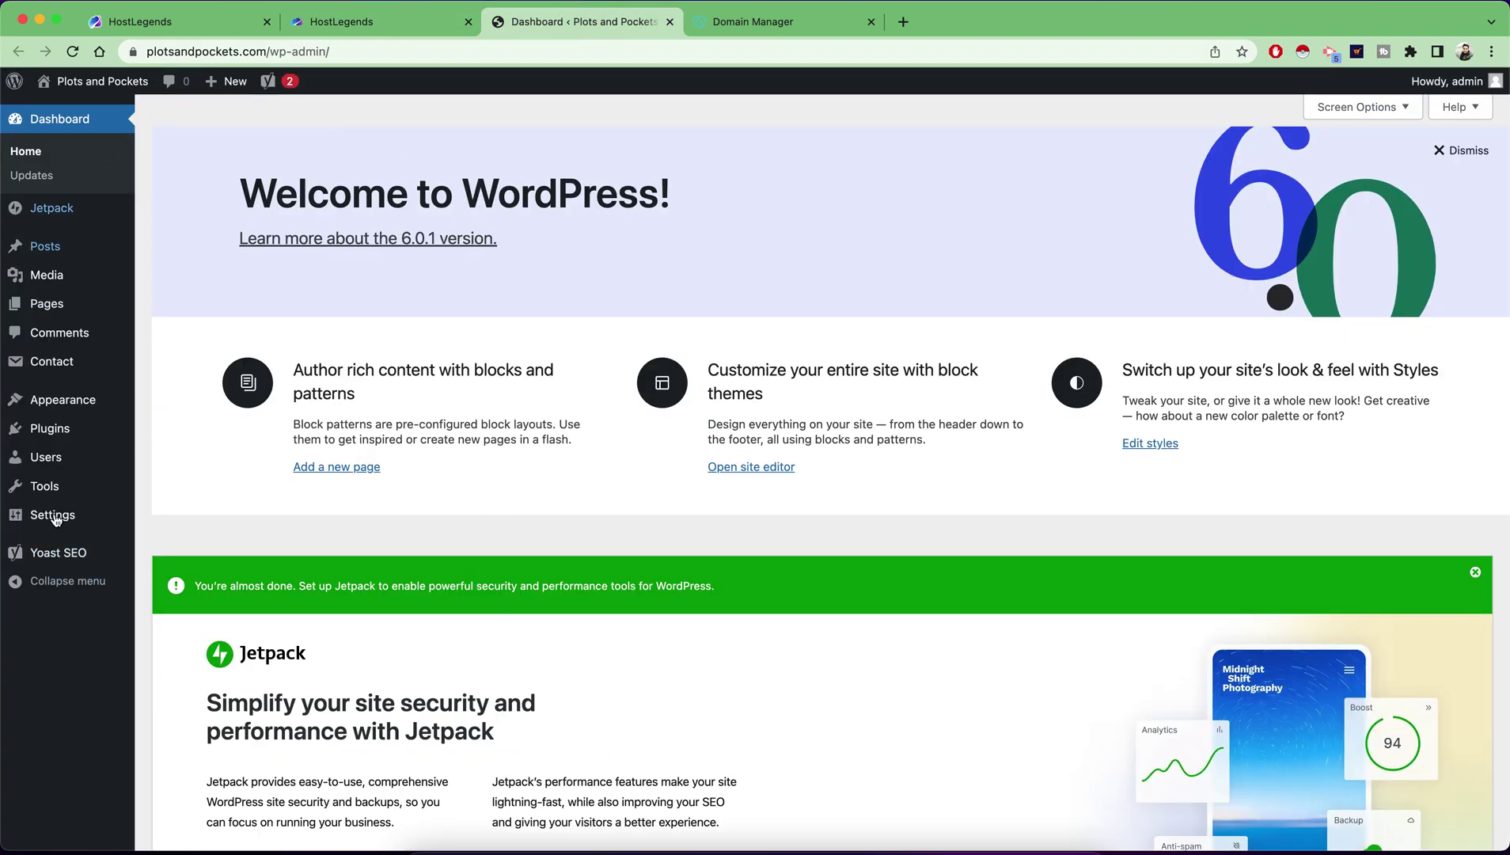
# Step: Visit the live plotsandpockets.com site from the WordPress admin bar
pyautogui.moveTo(101, 80)
pyautogui.click(65, 110)
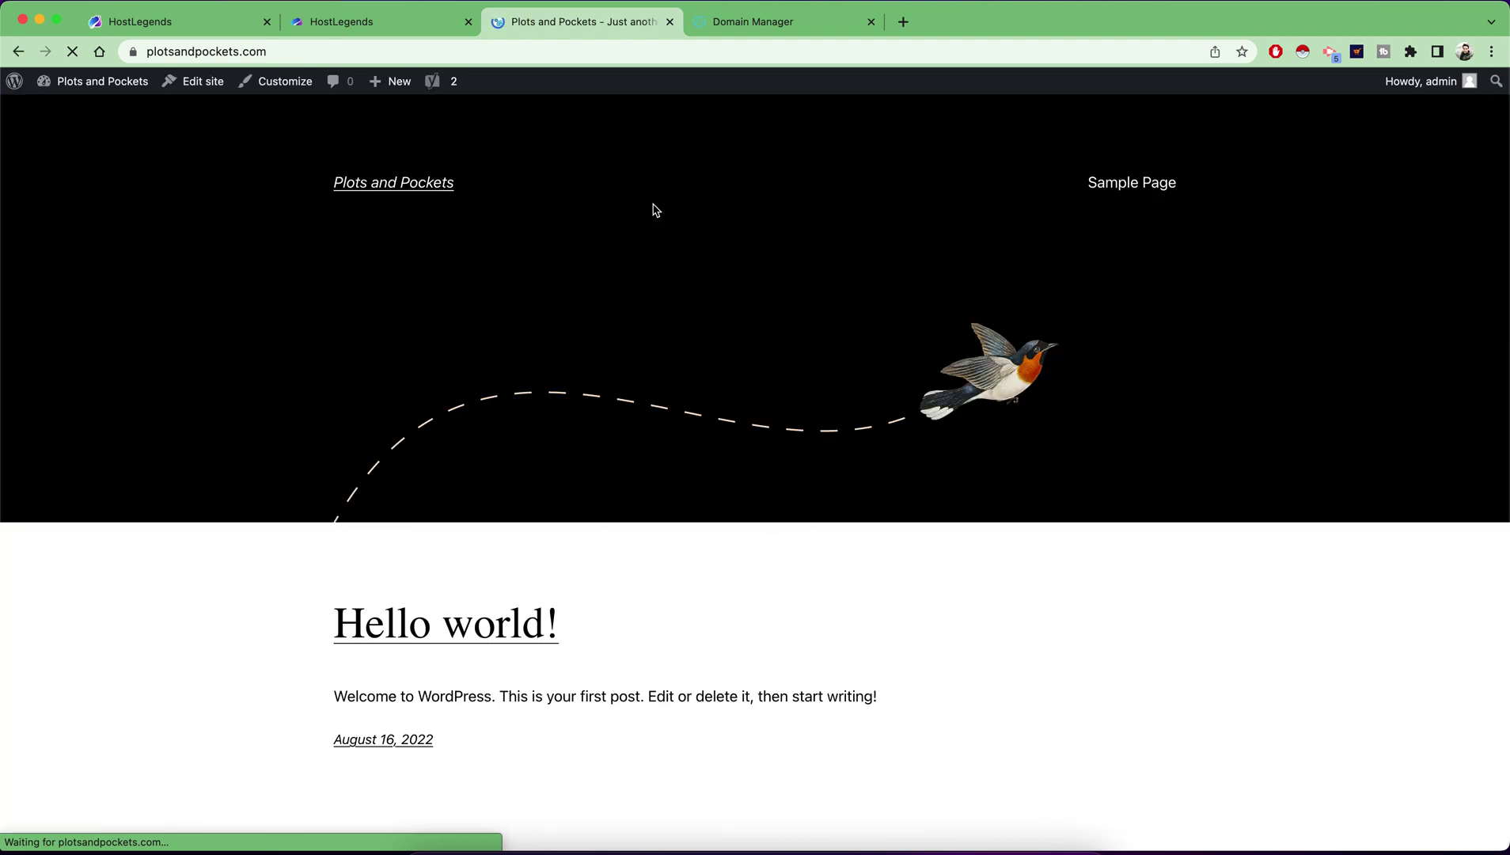
pyautogui.scroll(-5, 684, 480)
pyautogui.scroll(6, 685, 479)
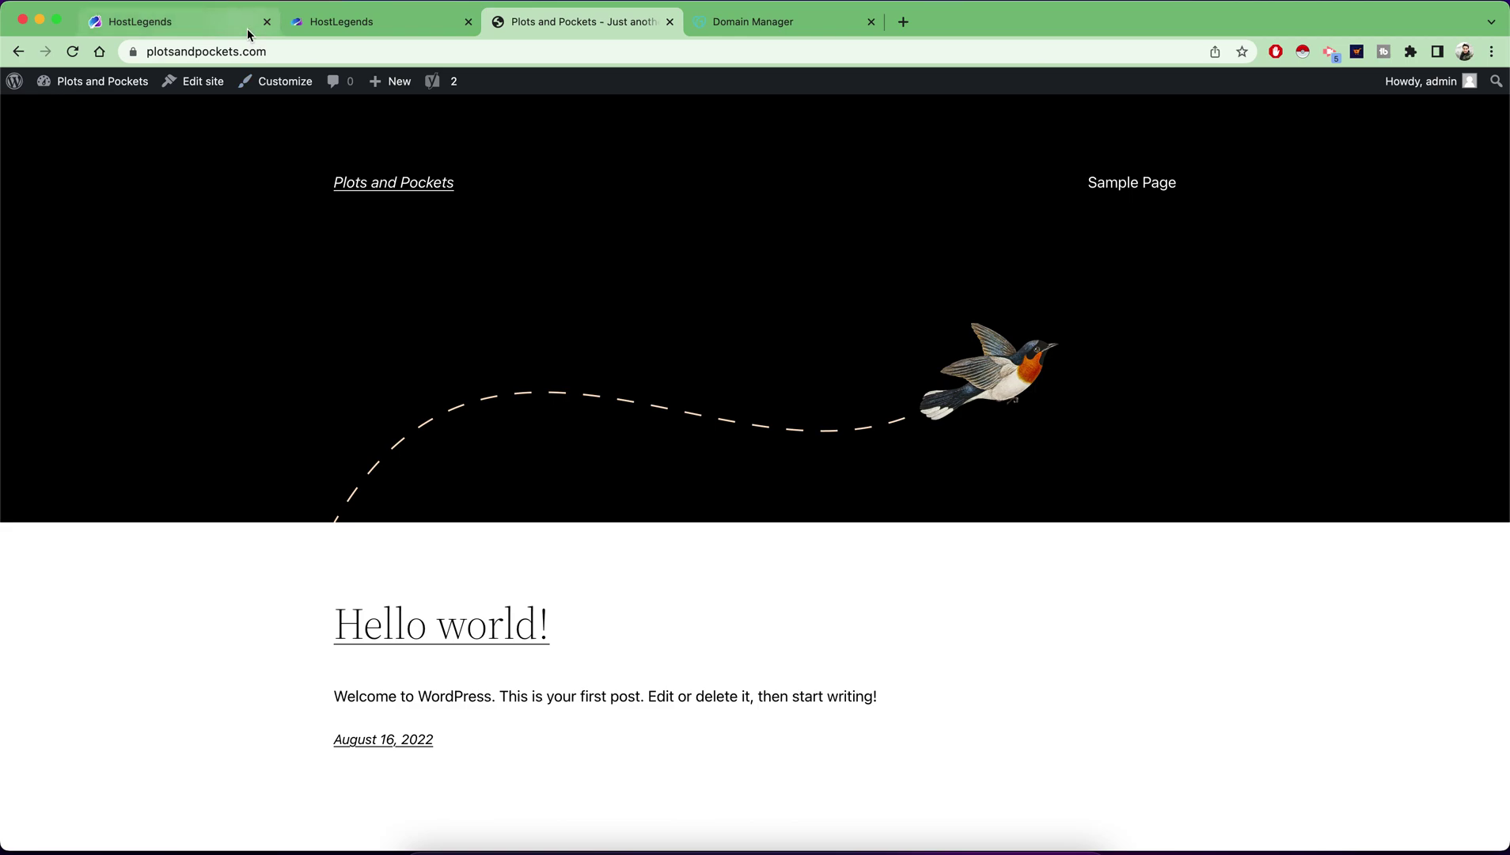